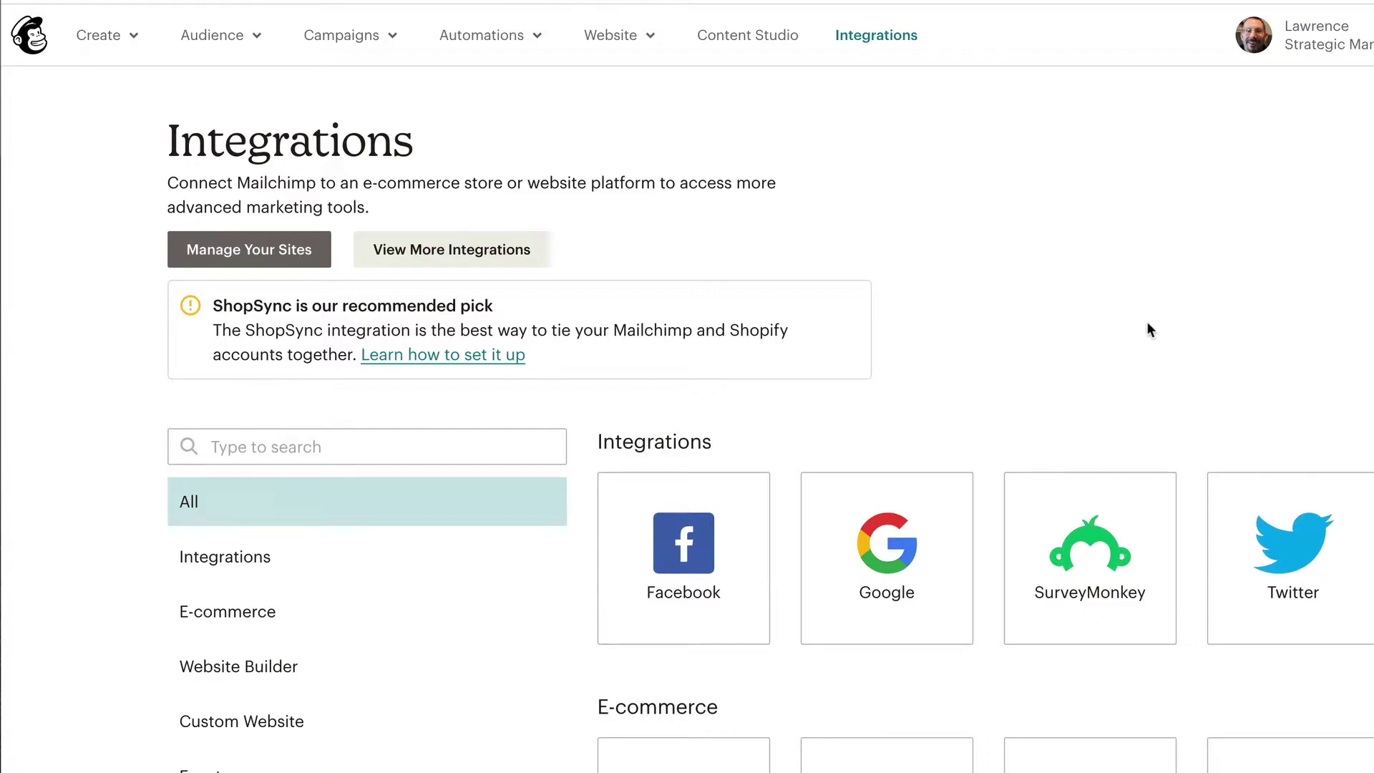
# - Open the Facebook card under Integrations, read its additional terms, then close the terms to return
pyautogui.scroll(-2, 1089, 319)
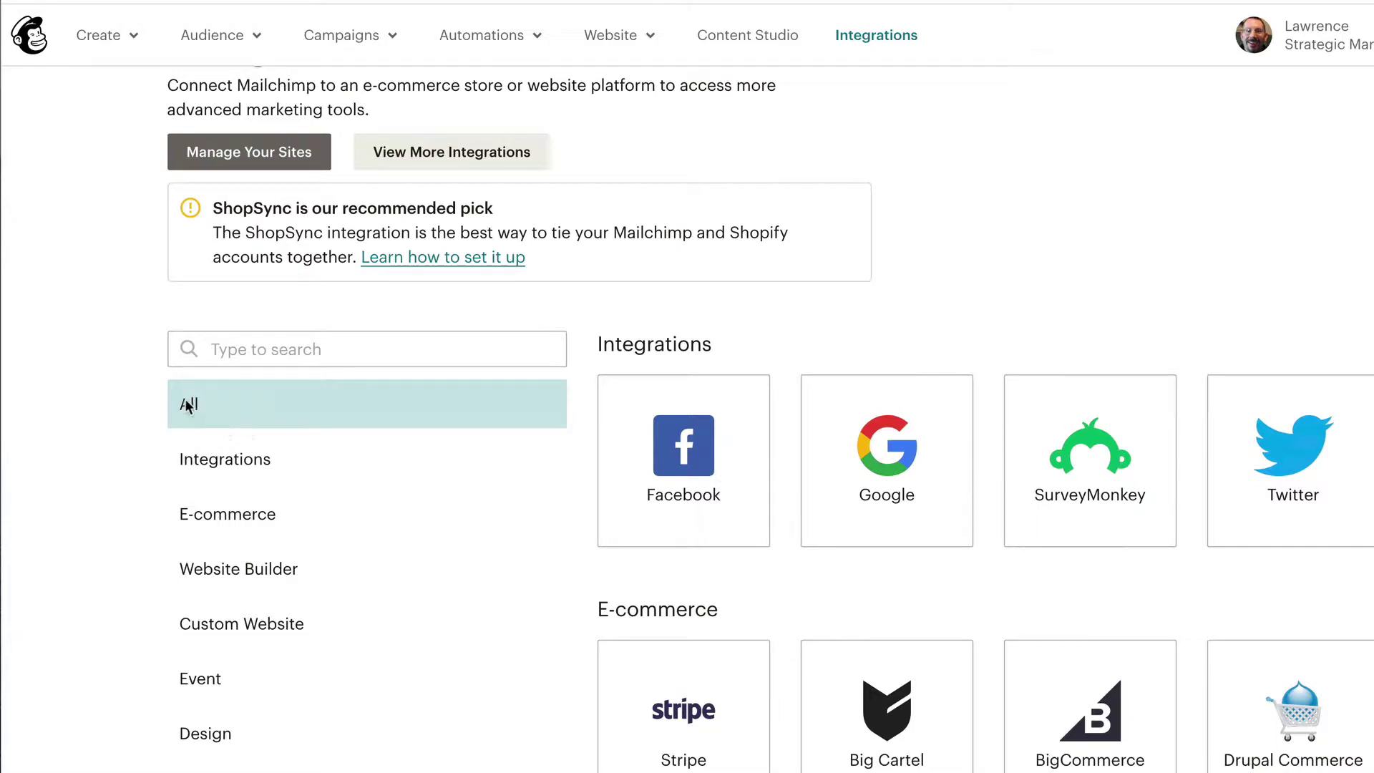
pyautogui.scroll(-1, 487, 405)
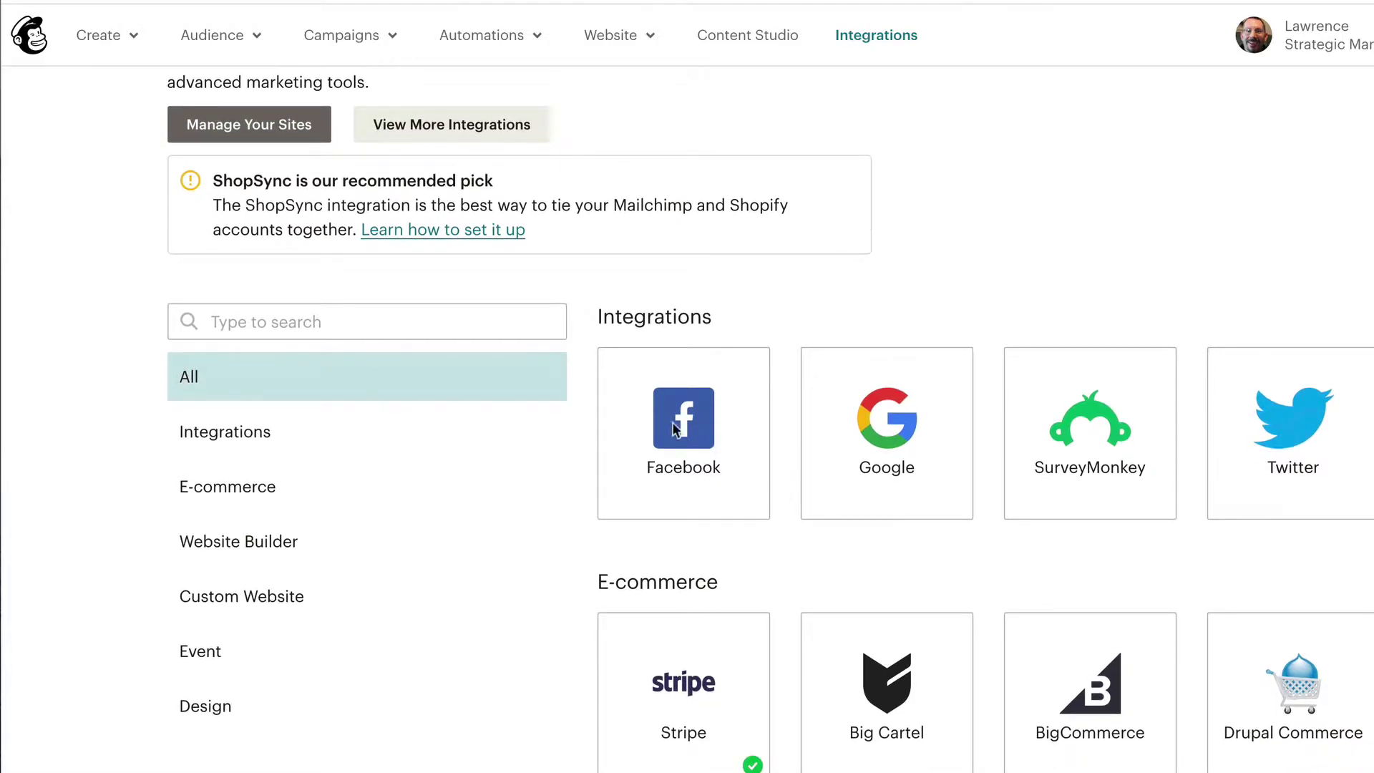
pyautogui.click(712, 429)
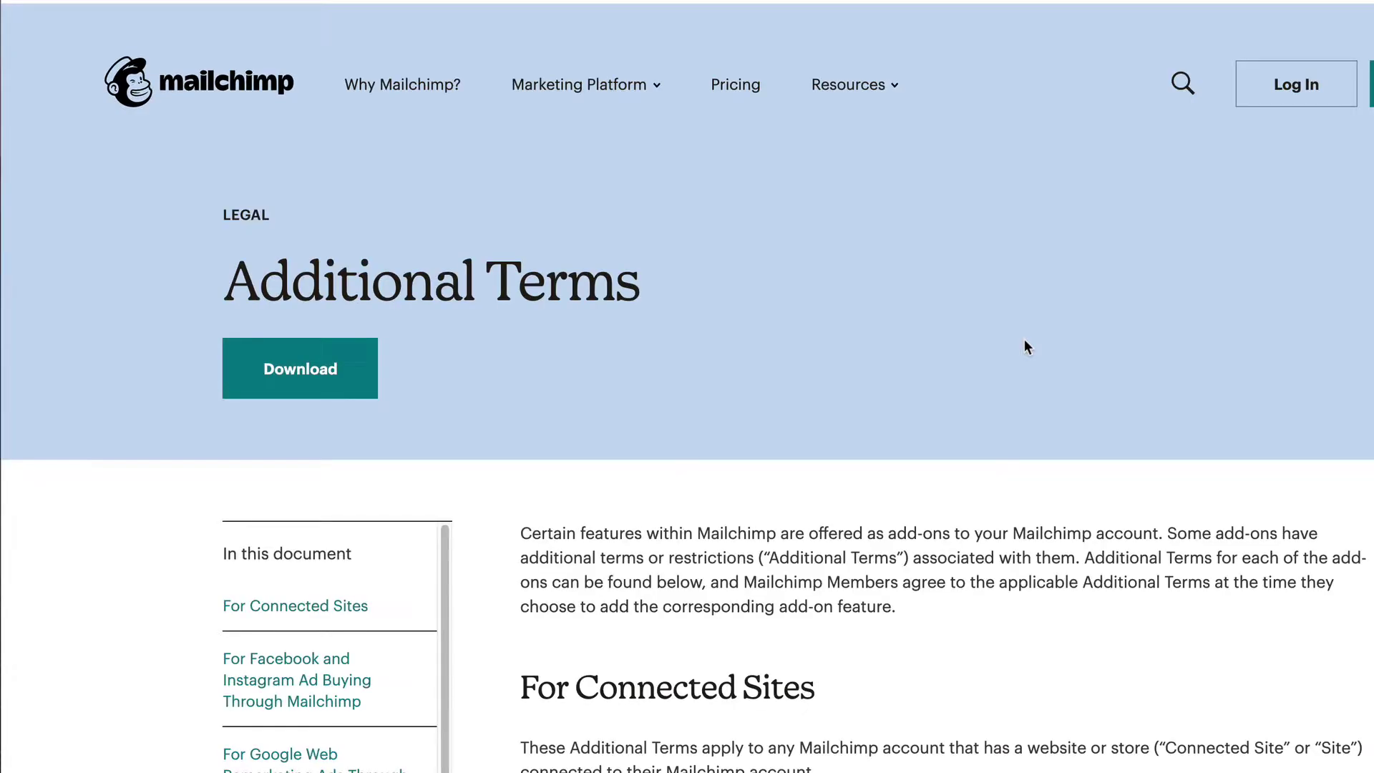
pyautogui.scroll(-5, 1027, 393)
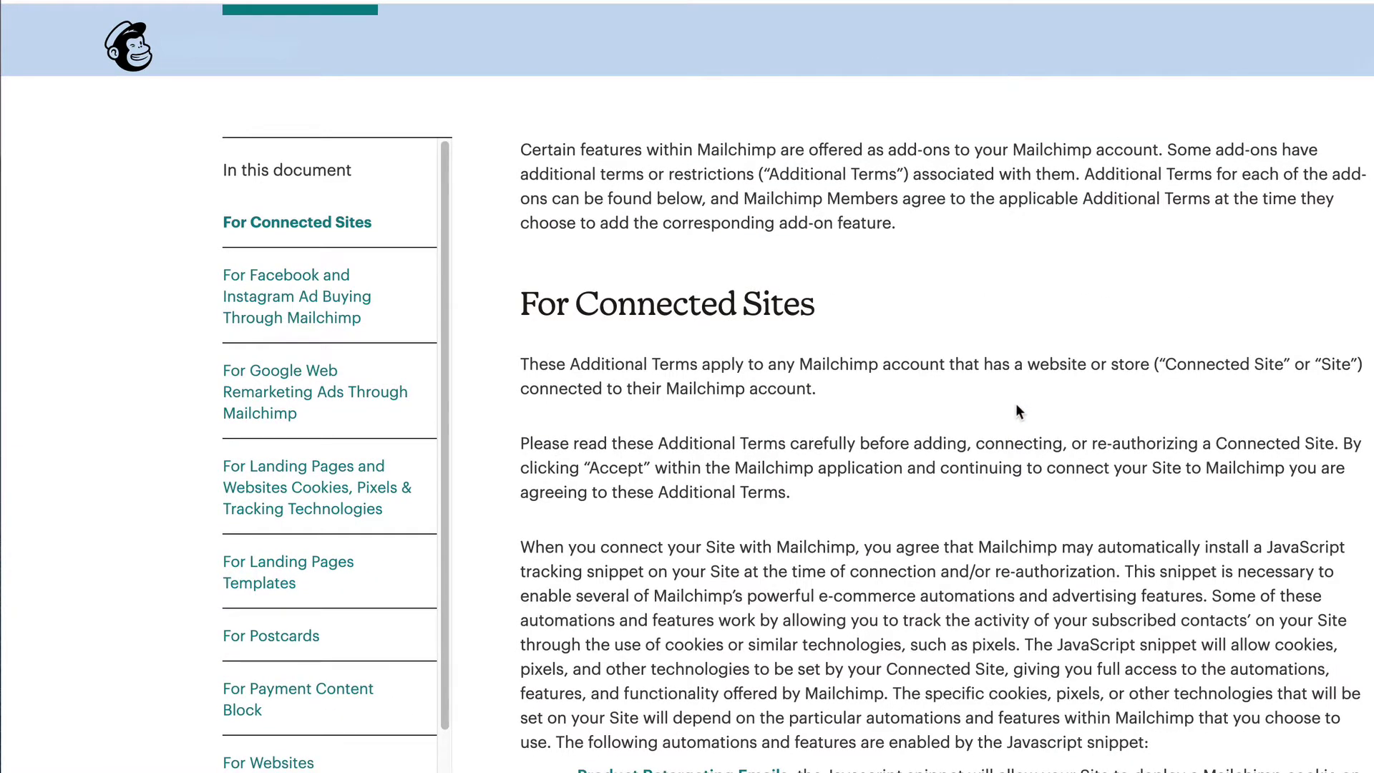
pyautogui.scroll(-2, 1018, 440)
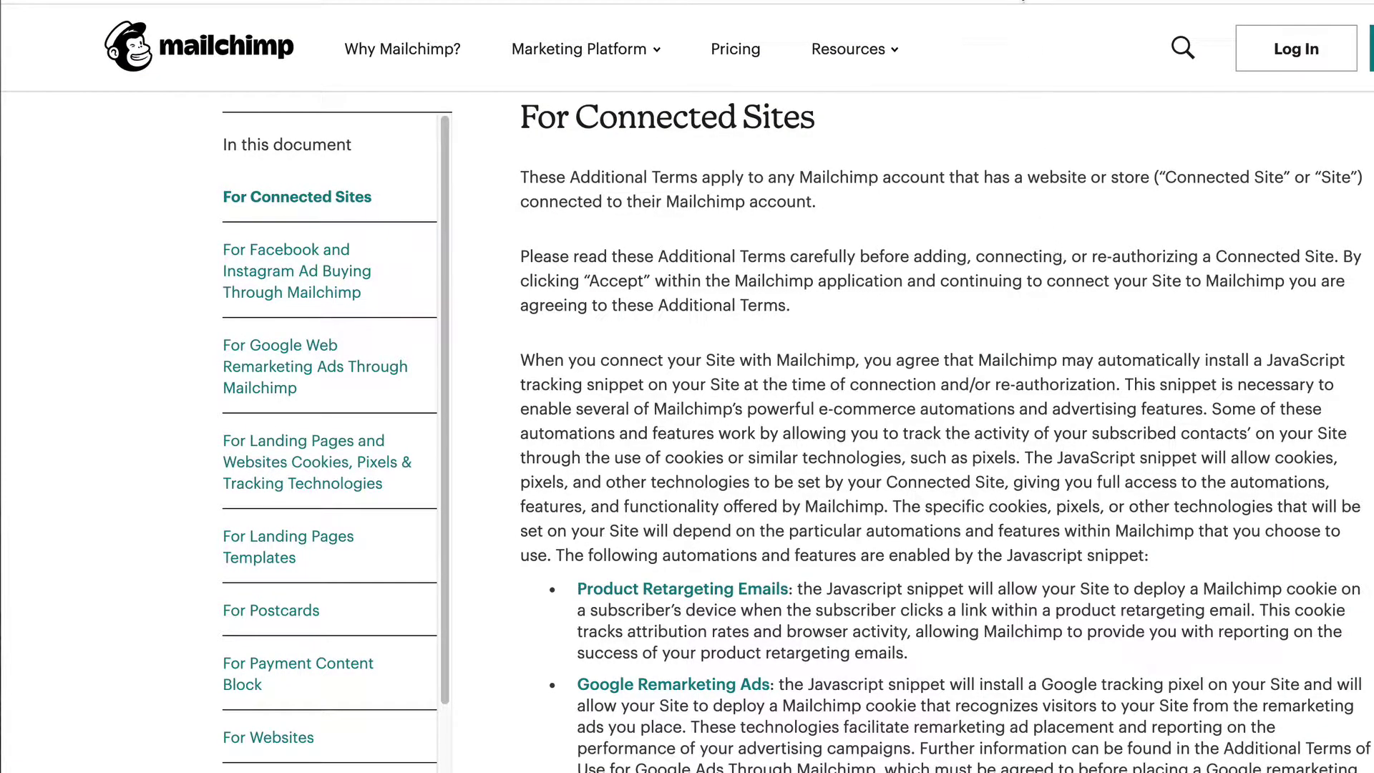
pyautogui.hotkey('ctrl', 'w')
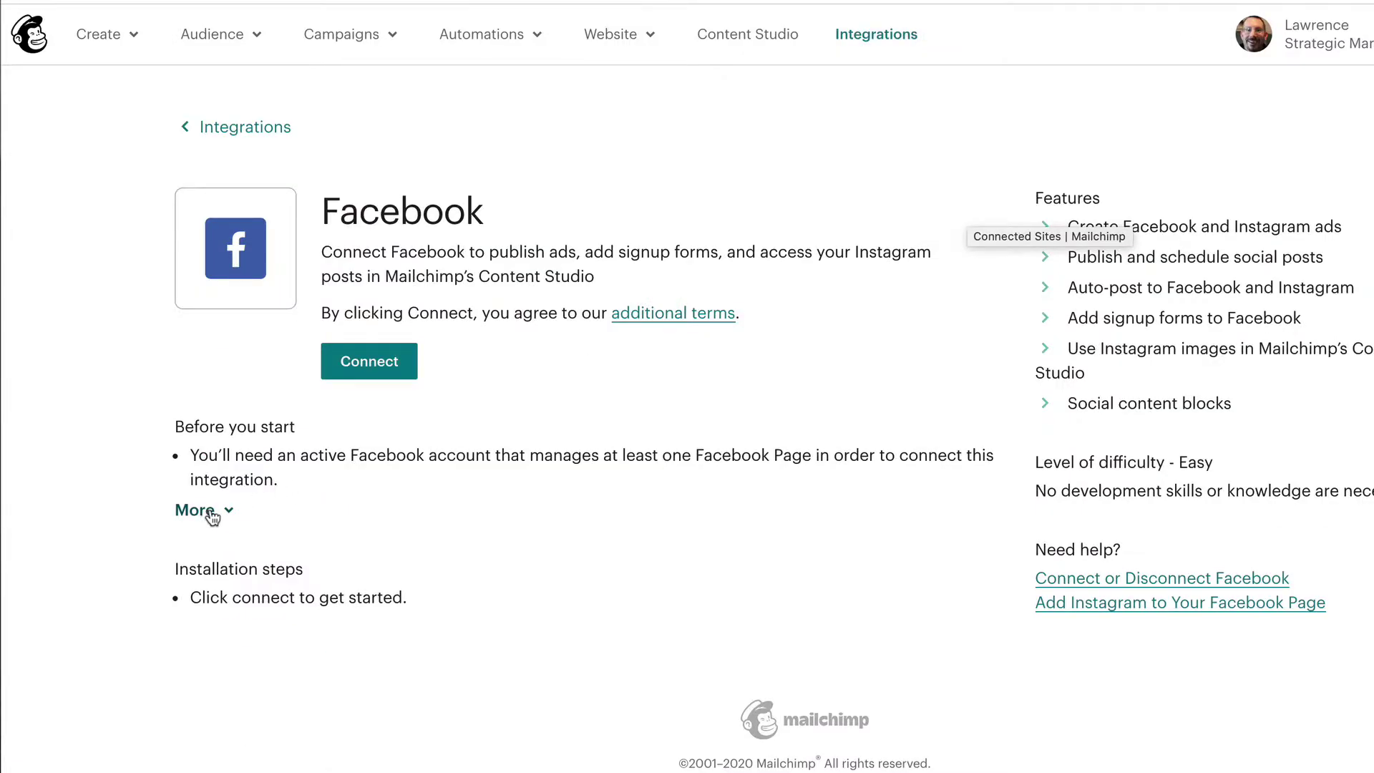
# - Expand 'Before you start' to read the Instagram business account and ad account requirements
pyautogui.click(208, 511)
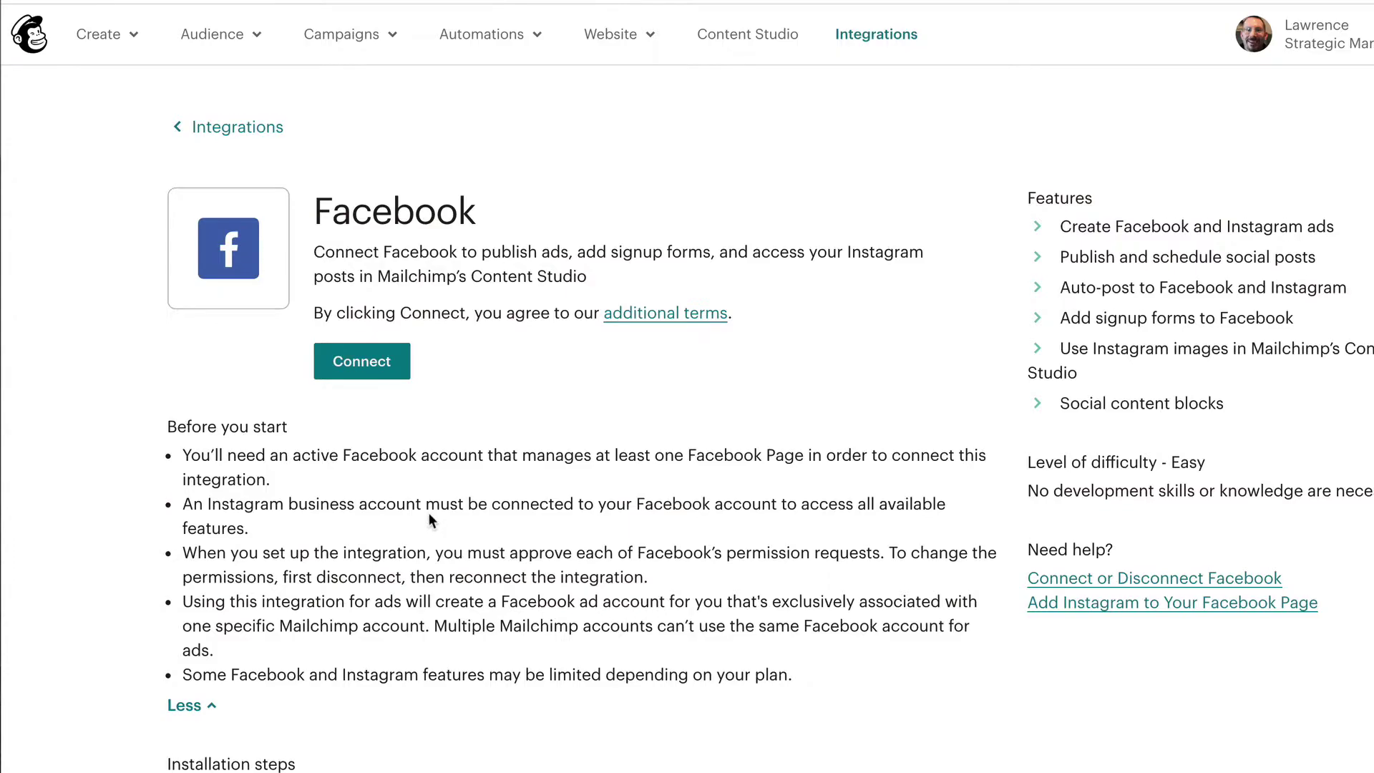
pyautogui.scroll(-2, 428, 512)
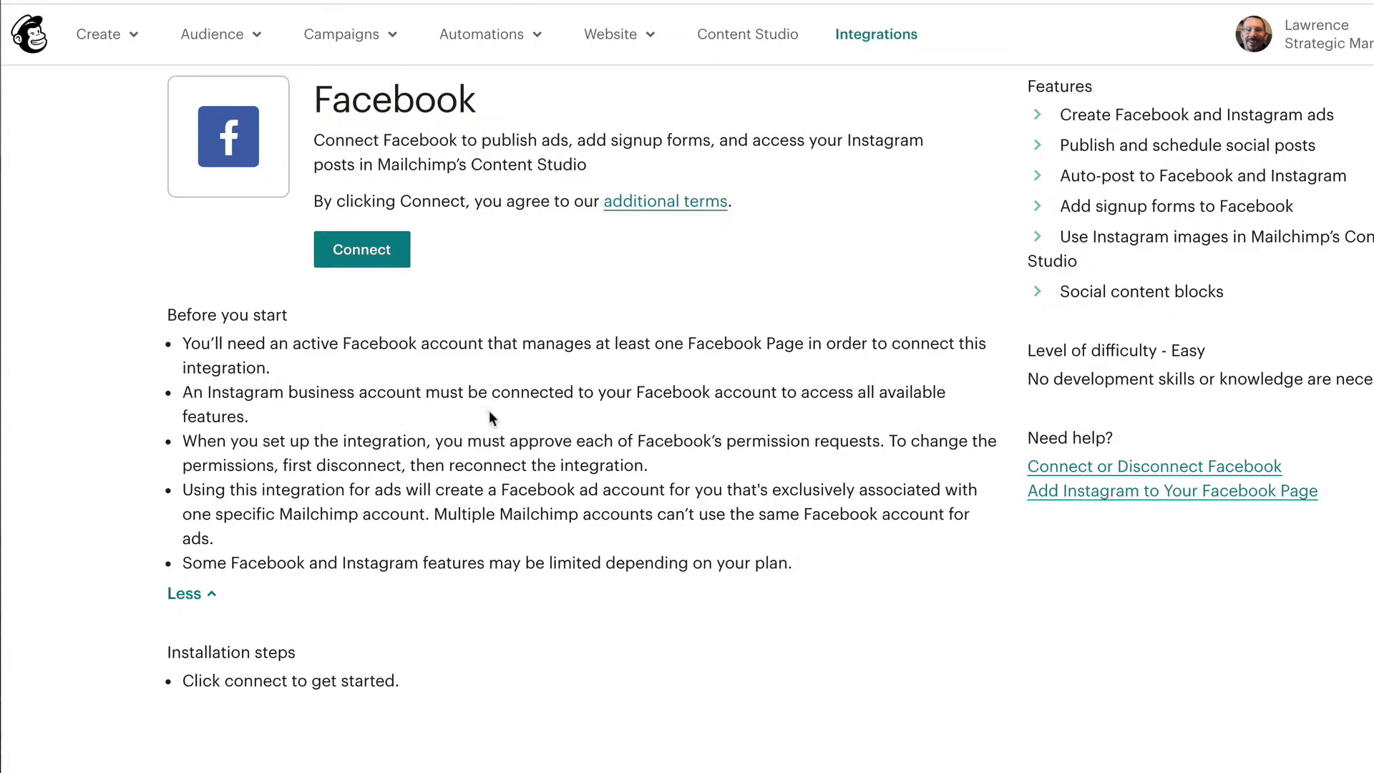
pyautogui.scroll(-1, 466, 437)
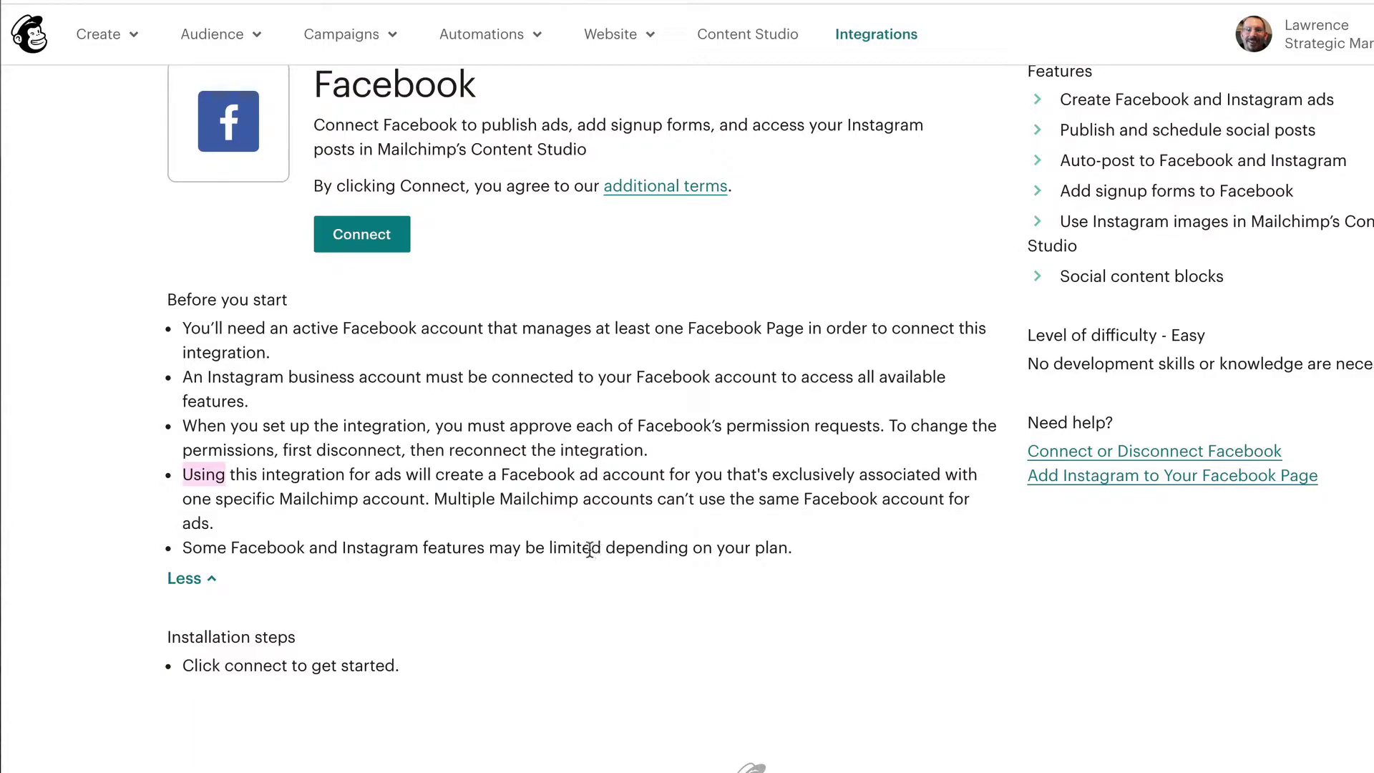
# - Connect to Facebook, review the info shared with Mailchimp, and continue signing in as the user
pyautogui.click(375, 239)
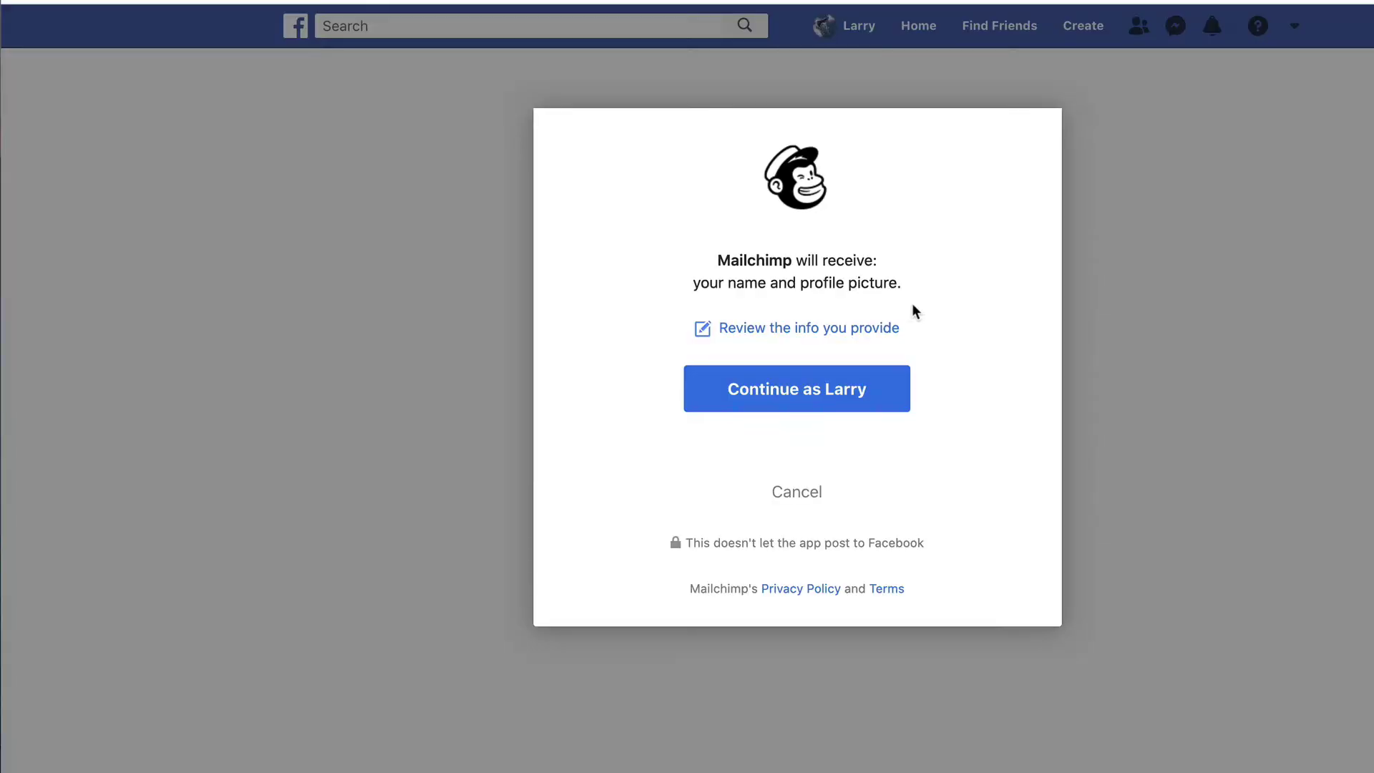
pyautogui.click(855, 334)
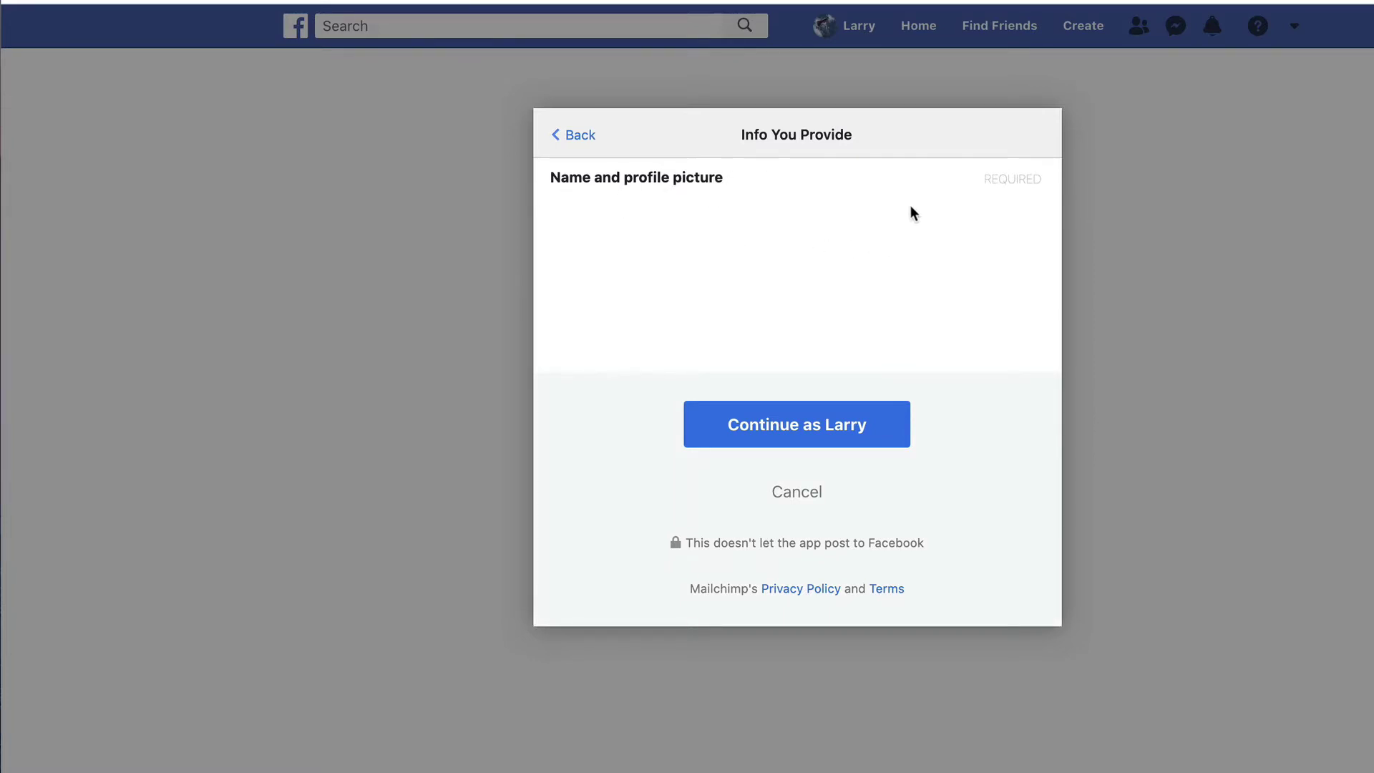
pyautogui.click(835, 430)
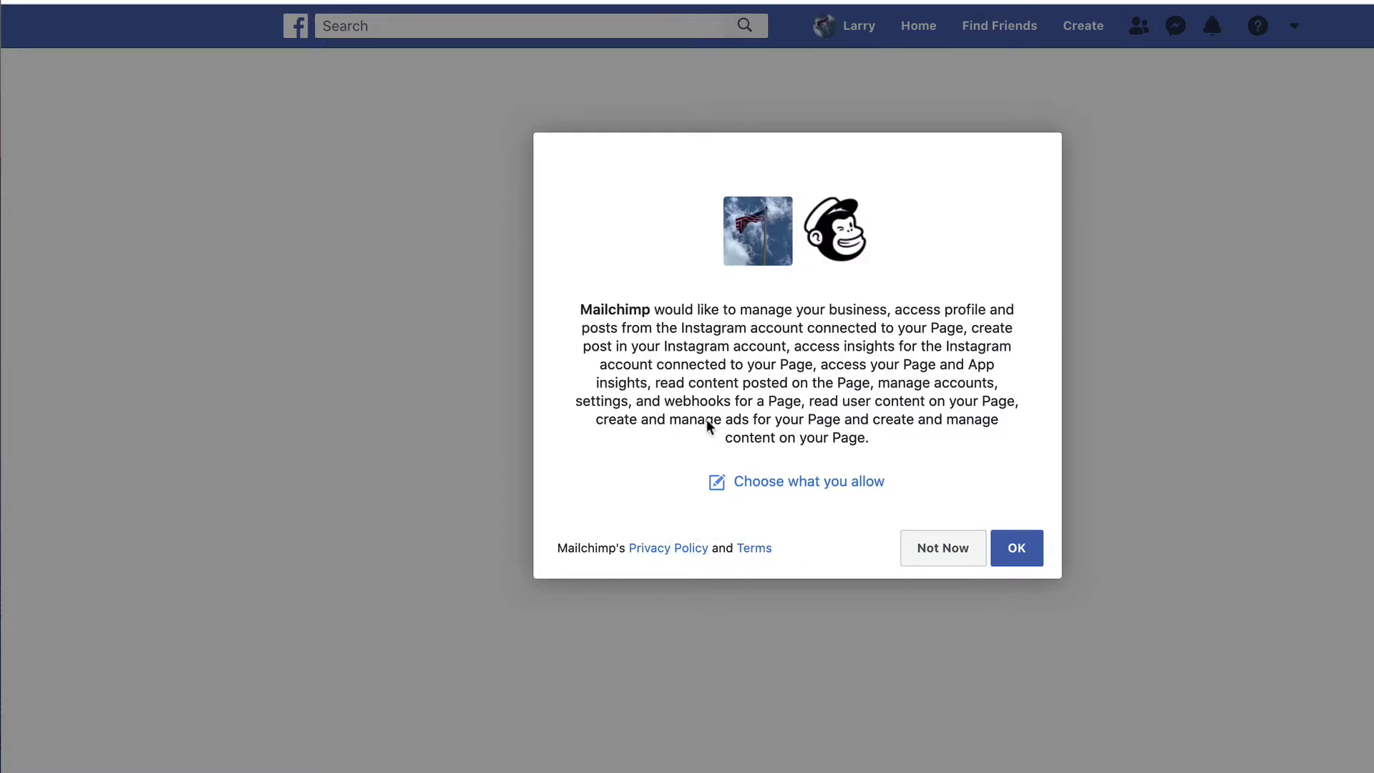
pyautogui.click(1007, 557)
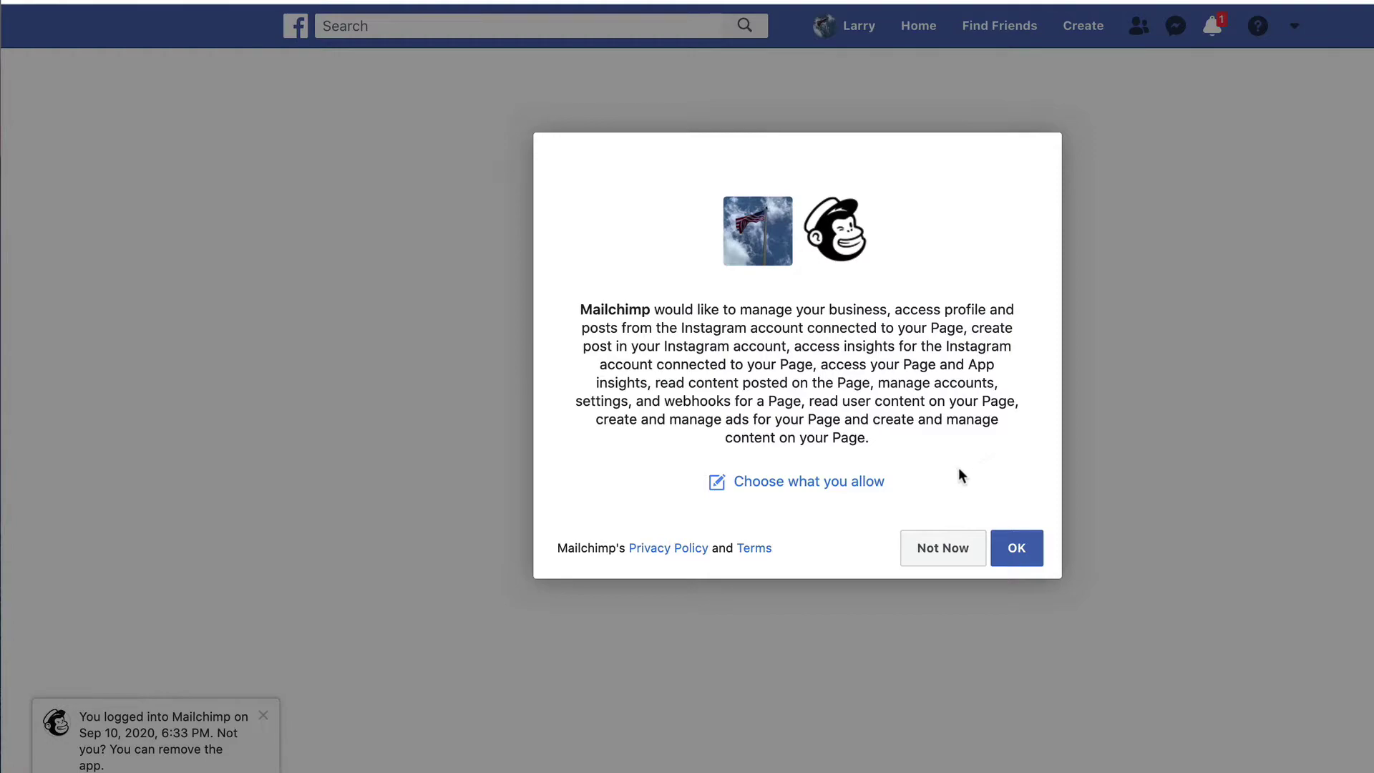
# - Allow only the first business, deselecting VDI-México, the third business and isdacenter, then approve
pyautogui.click(820, 489)
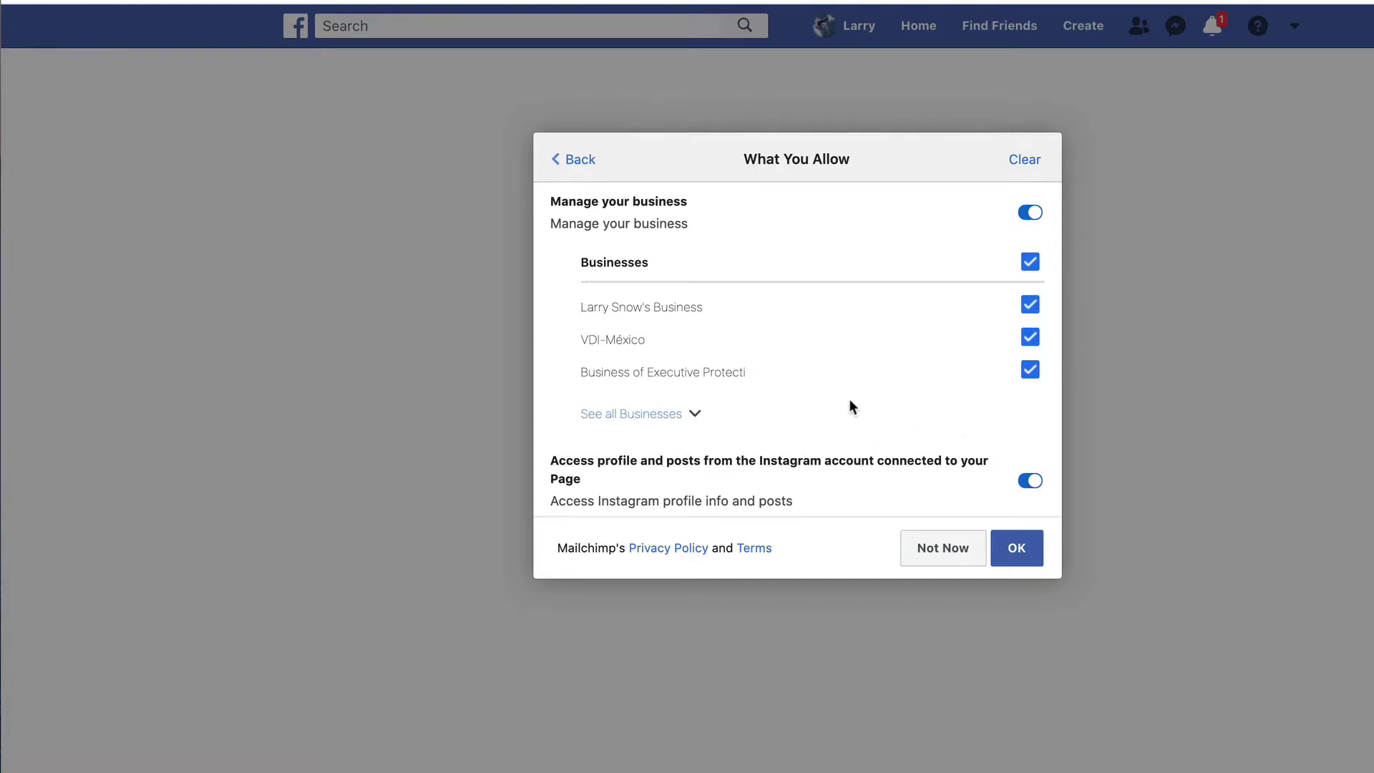
pyautogui.click(1028, 340)
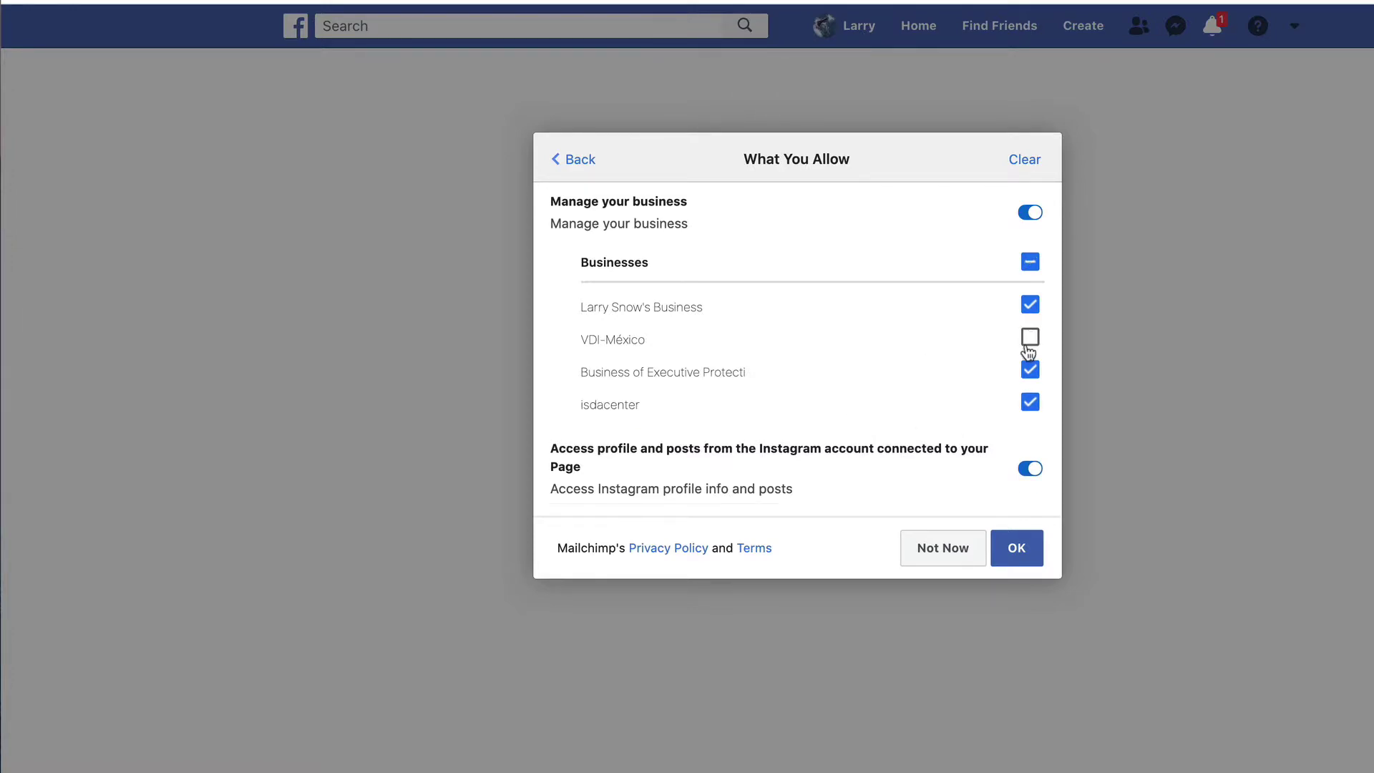
pyautogui.click(1030, 372)
pyautogui.click(1031, 402)
pyautogui.click(1023, 551)
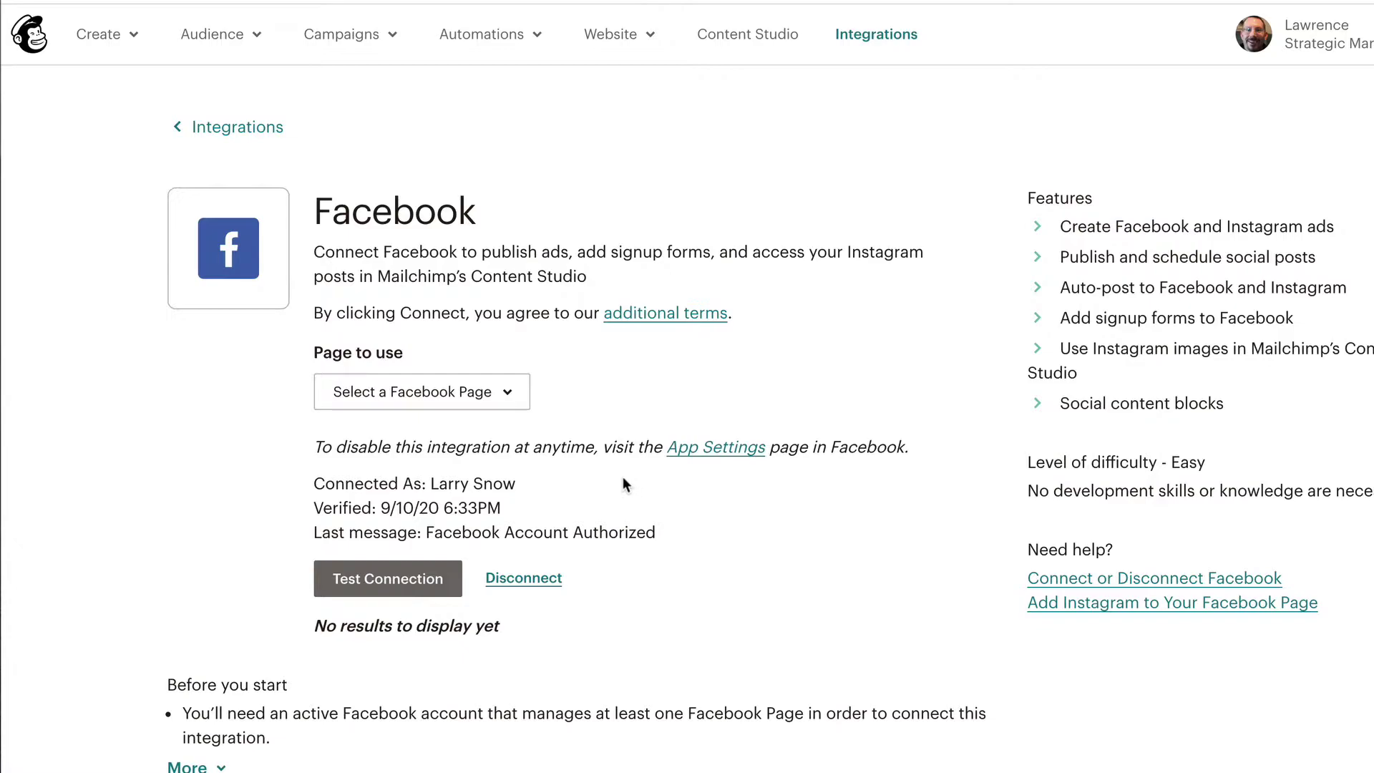
# - Choose Strategic Marketing Solutions in the Page to use dropdown
pyautogui.click(512, 394)
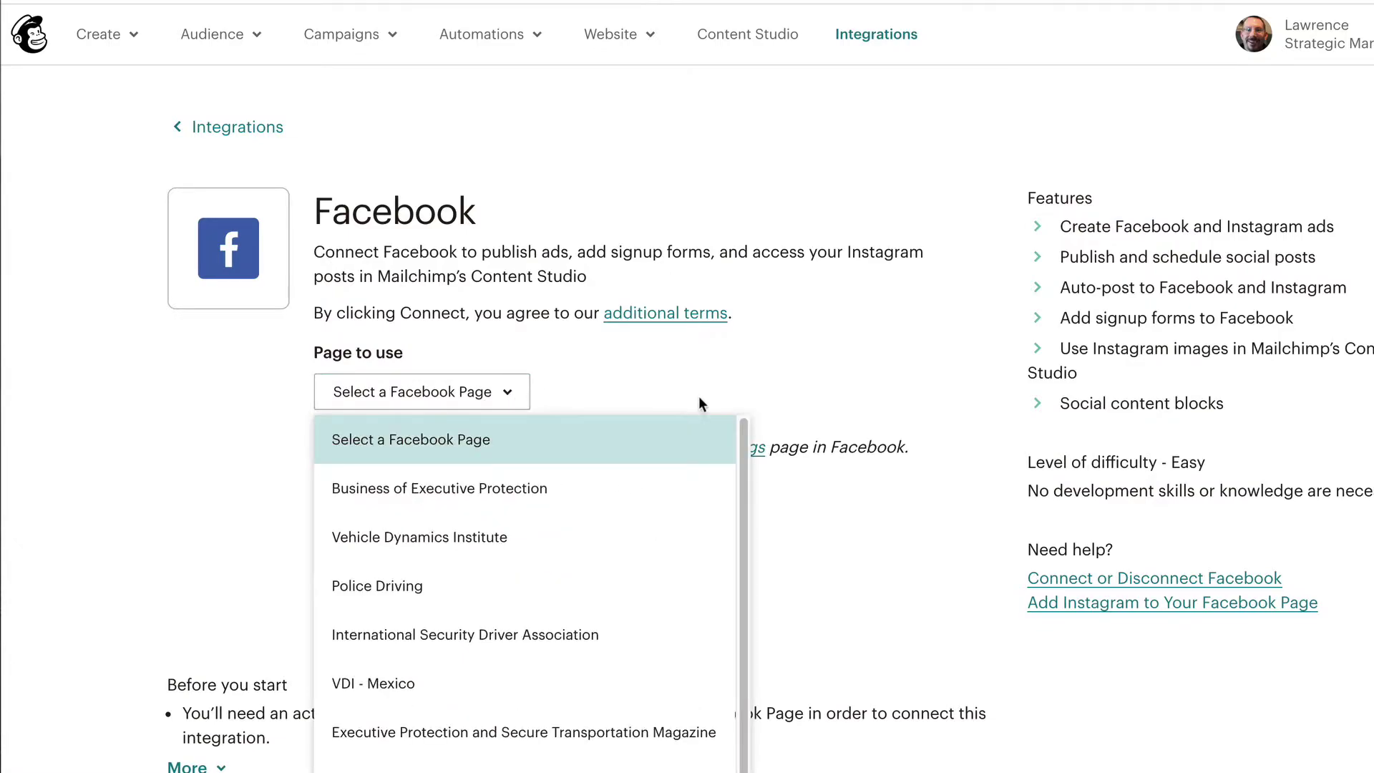
pyautogui.click(787, 404)
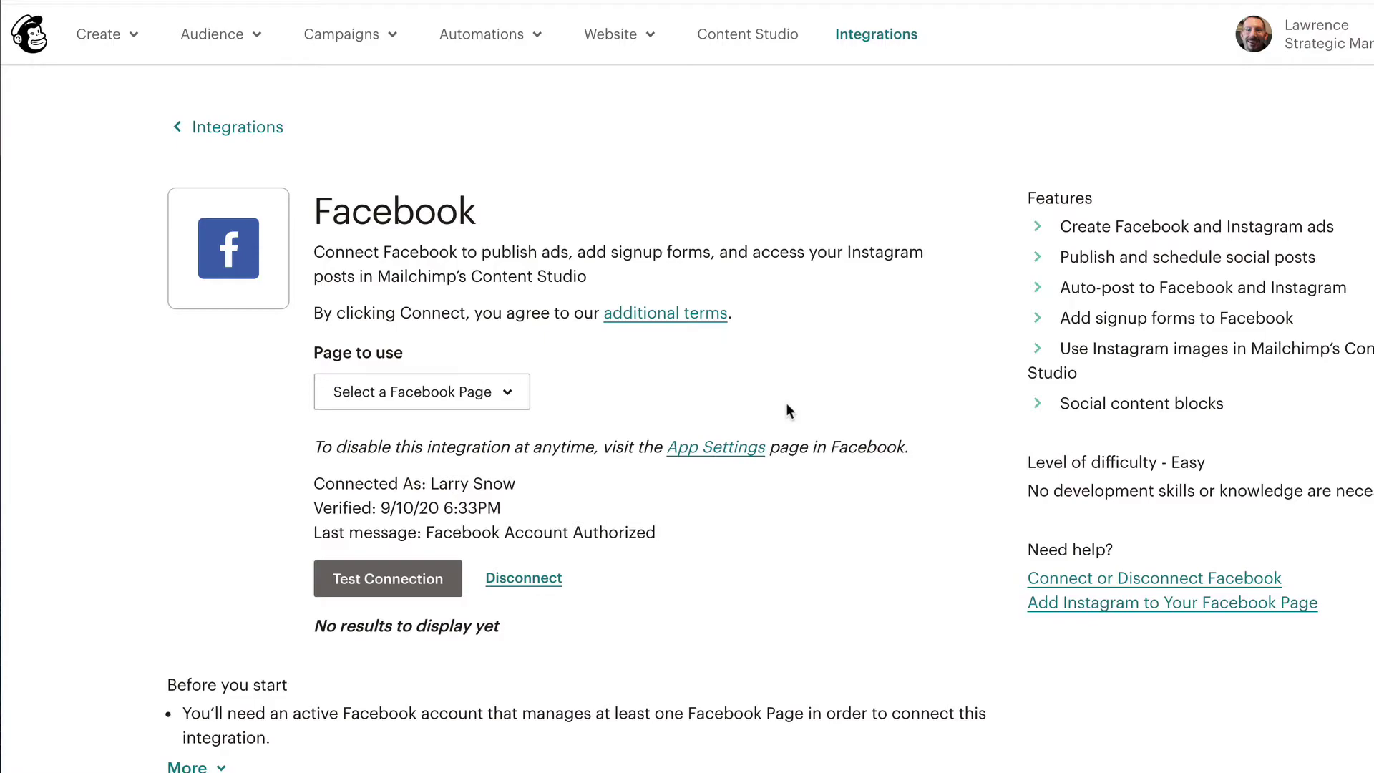
pyautogui.click(504, 393)
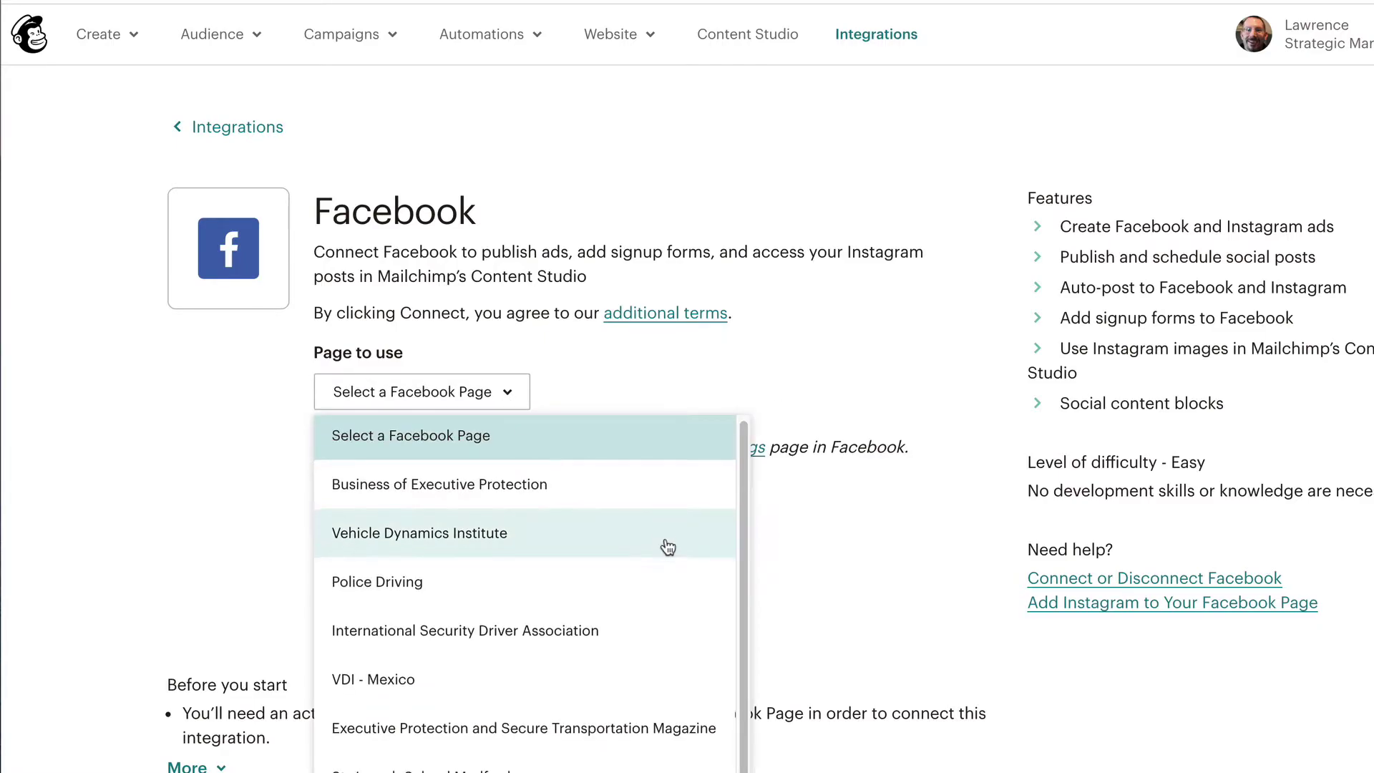
pyautogui.scroll(-1, 663, 546)
pyautogui.scroll(1, 644, 437)
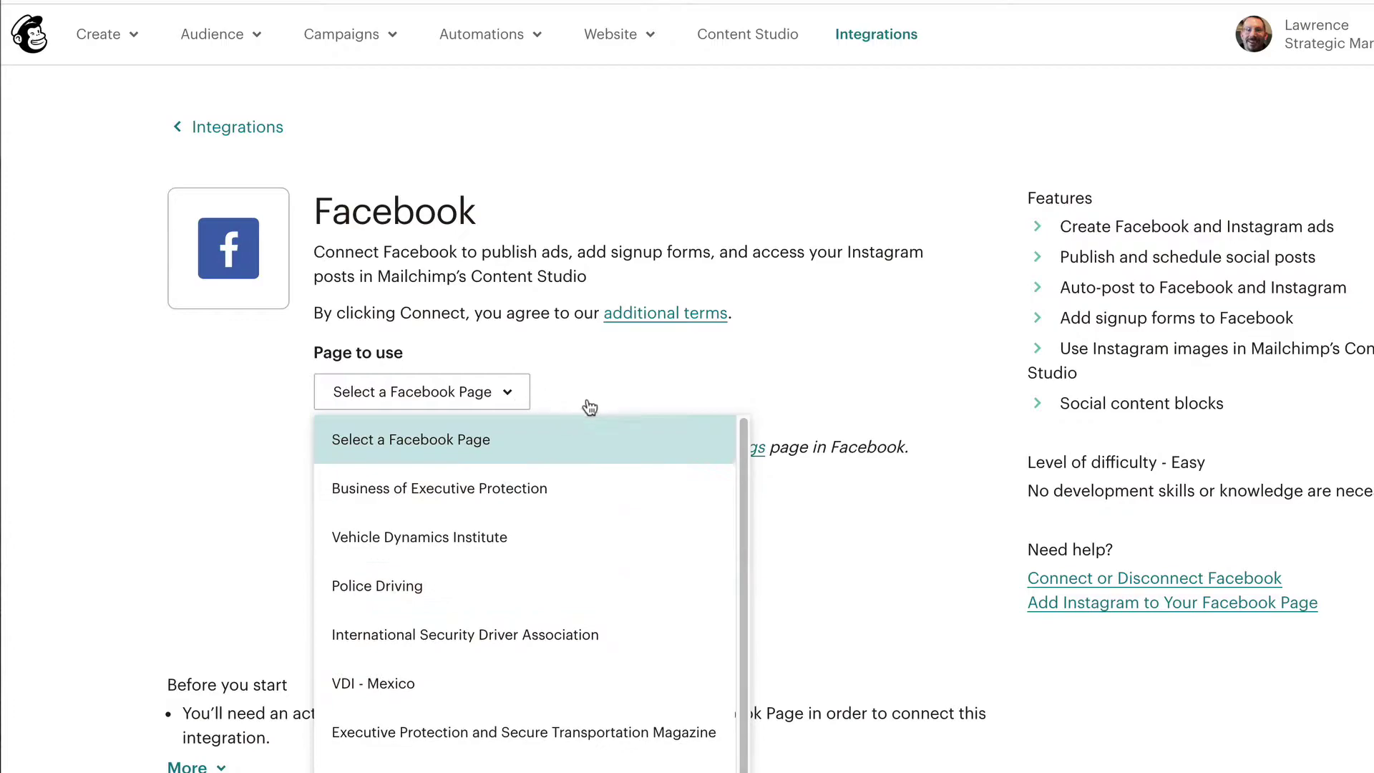
pyautogui.scroll(-1, 651, 629)
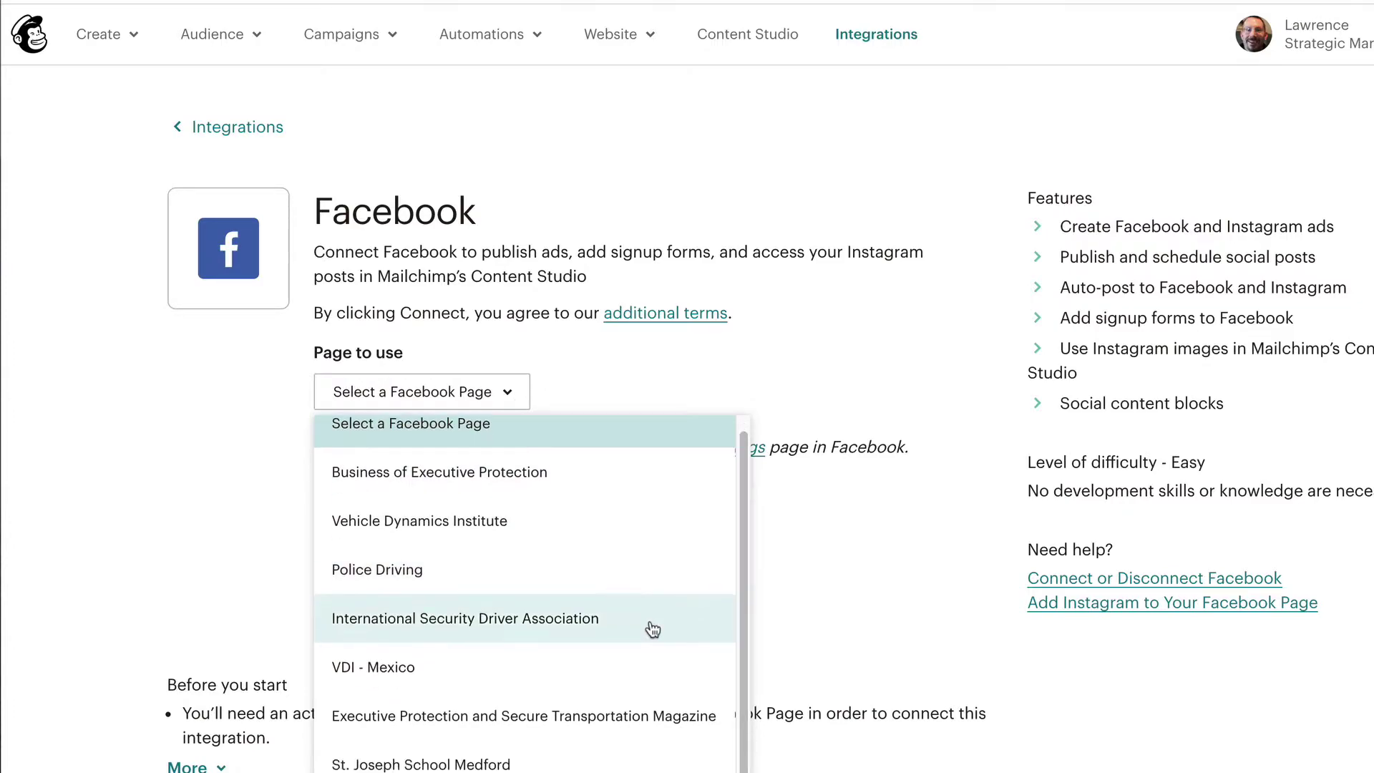
pyautogui.click(568, 766)
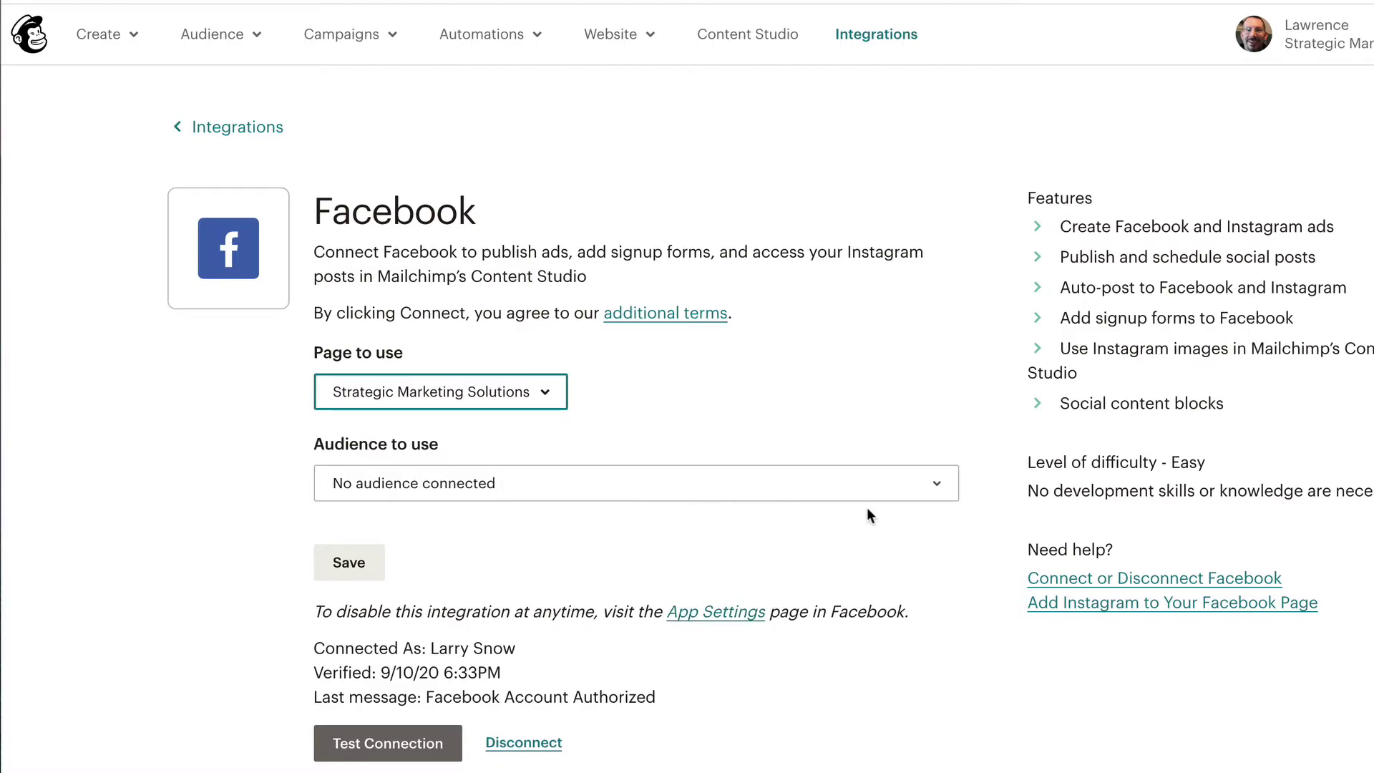
pyautogui.click(941, 484)
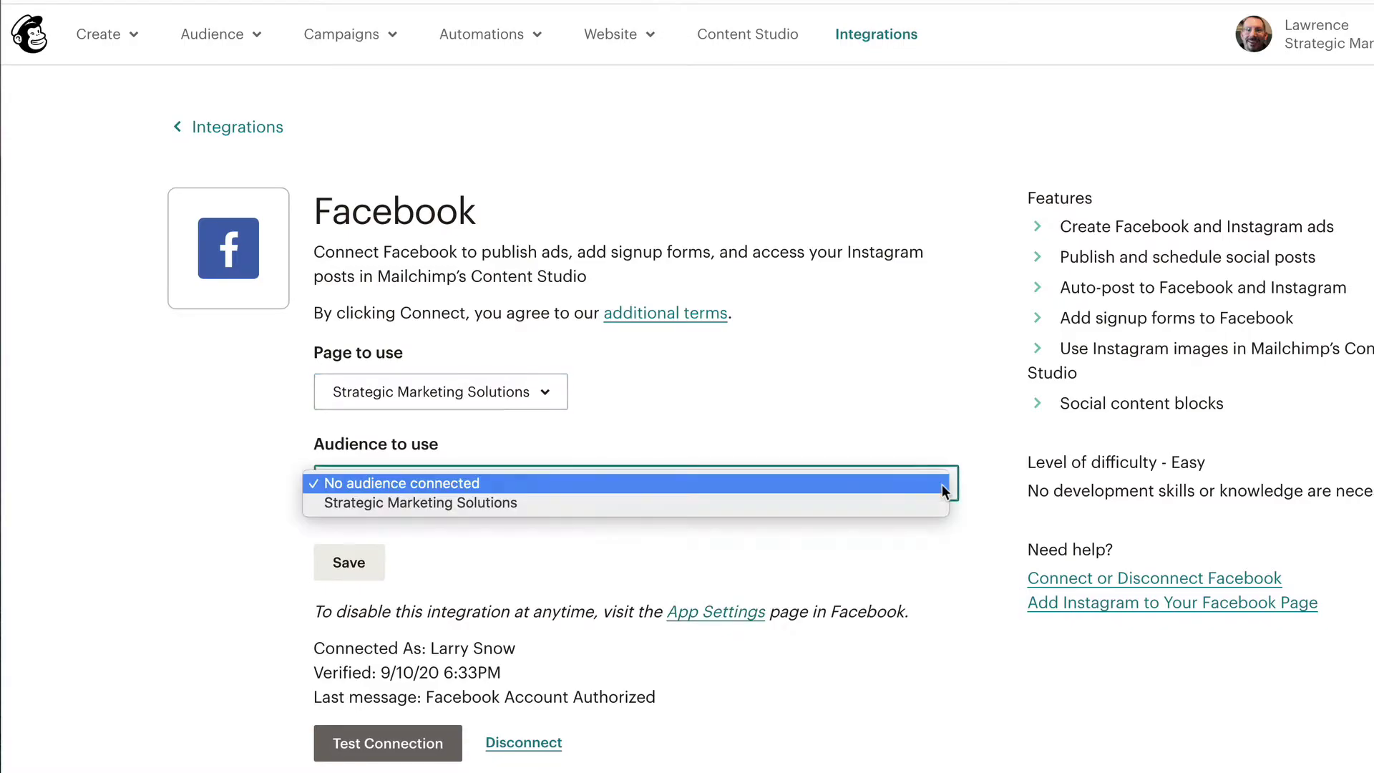
# - Pick the Strategic Marketing Solutions audience, enable the signup form tab, and keep the default theme
pyautogui.click(876, 504)
pyautogui.scroll(-2, 625, 609)
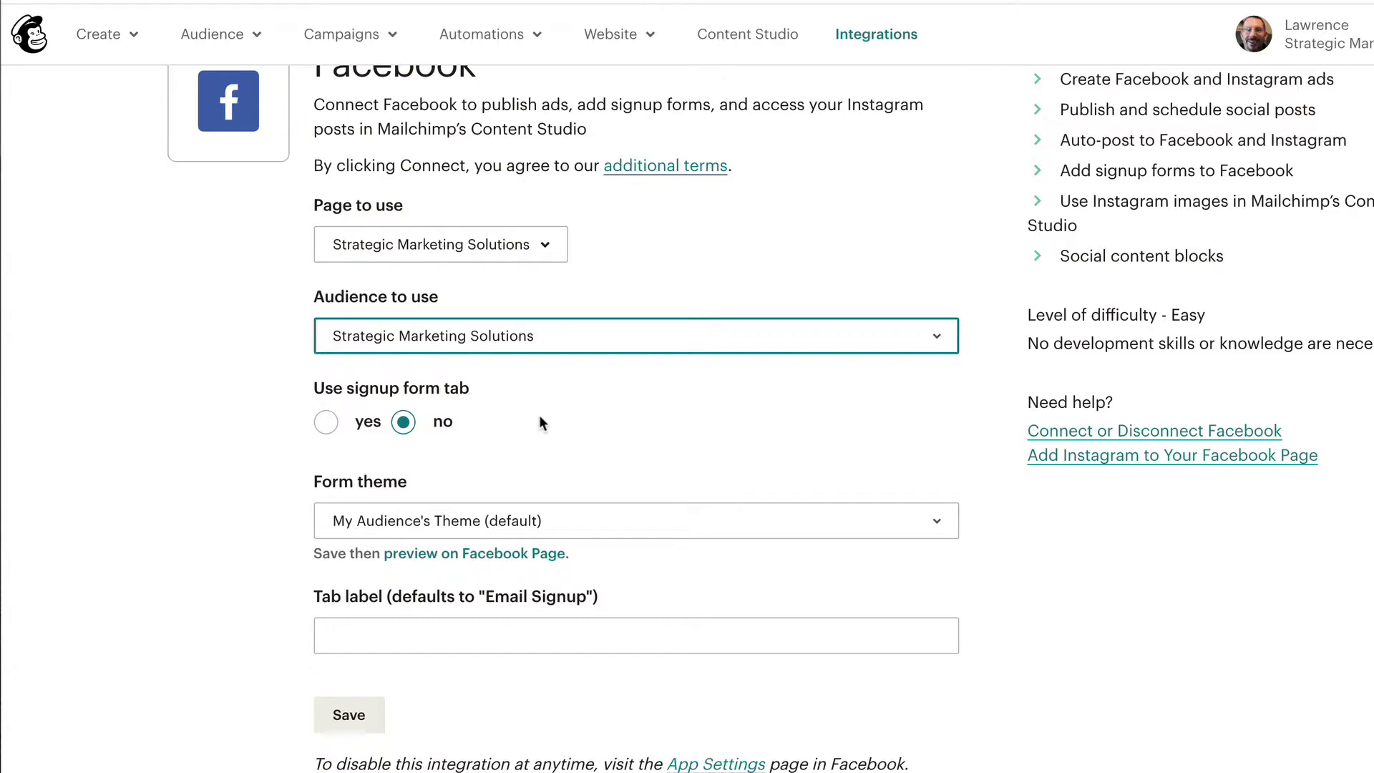
pyautogui.scroll(-1, 728, 431)
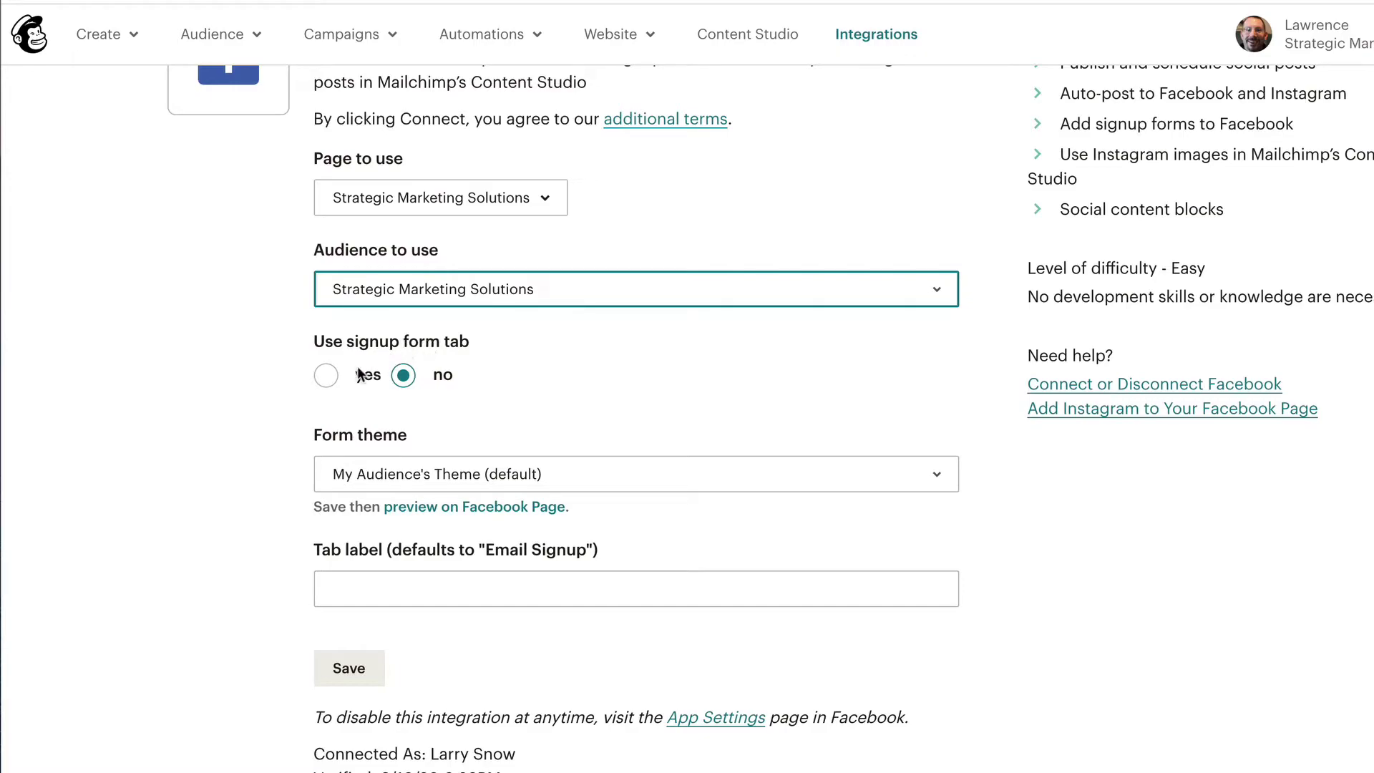
pyautogui.click(327, 376)
pyautogui.scroll(-1, 763, 419)
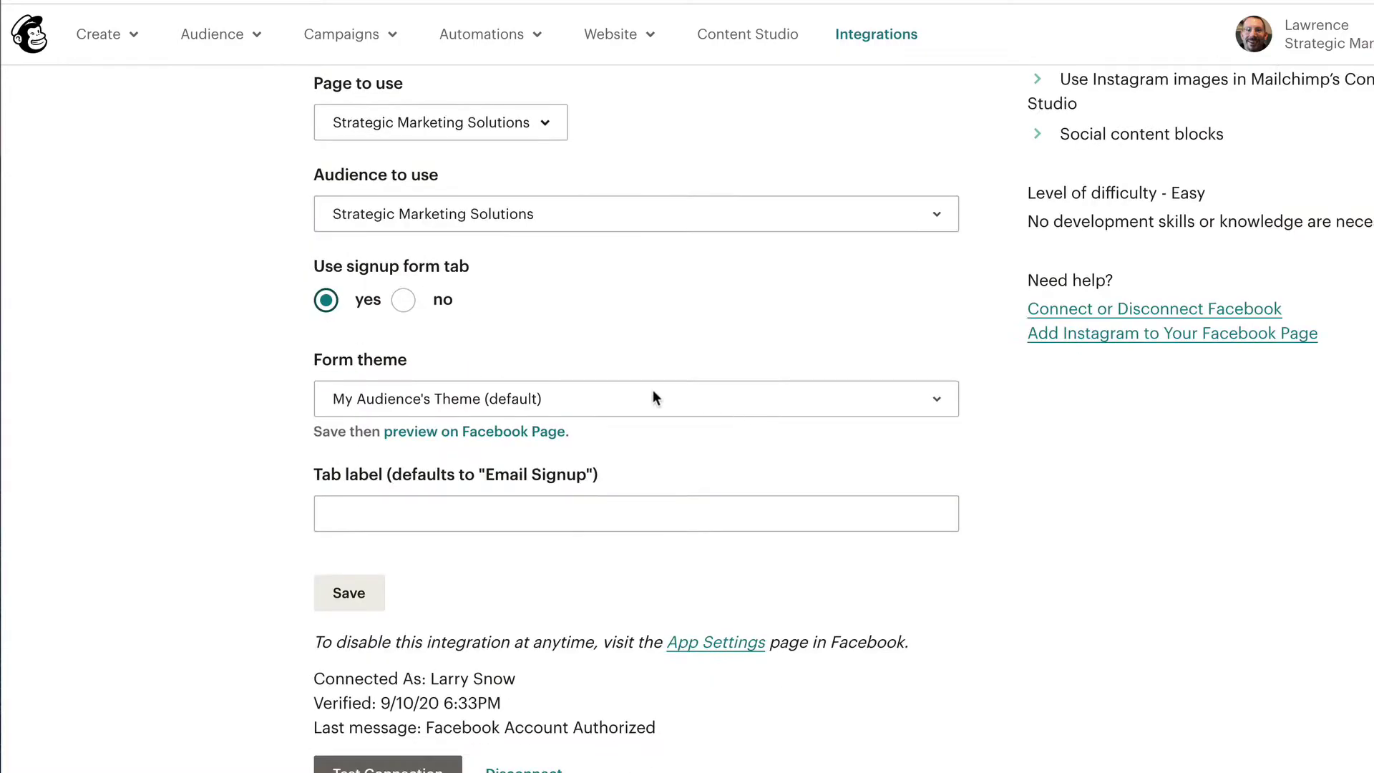
pyautogui.click(924, 403)
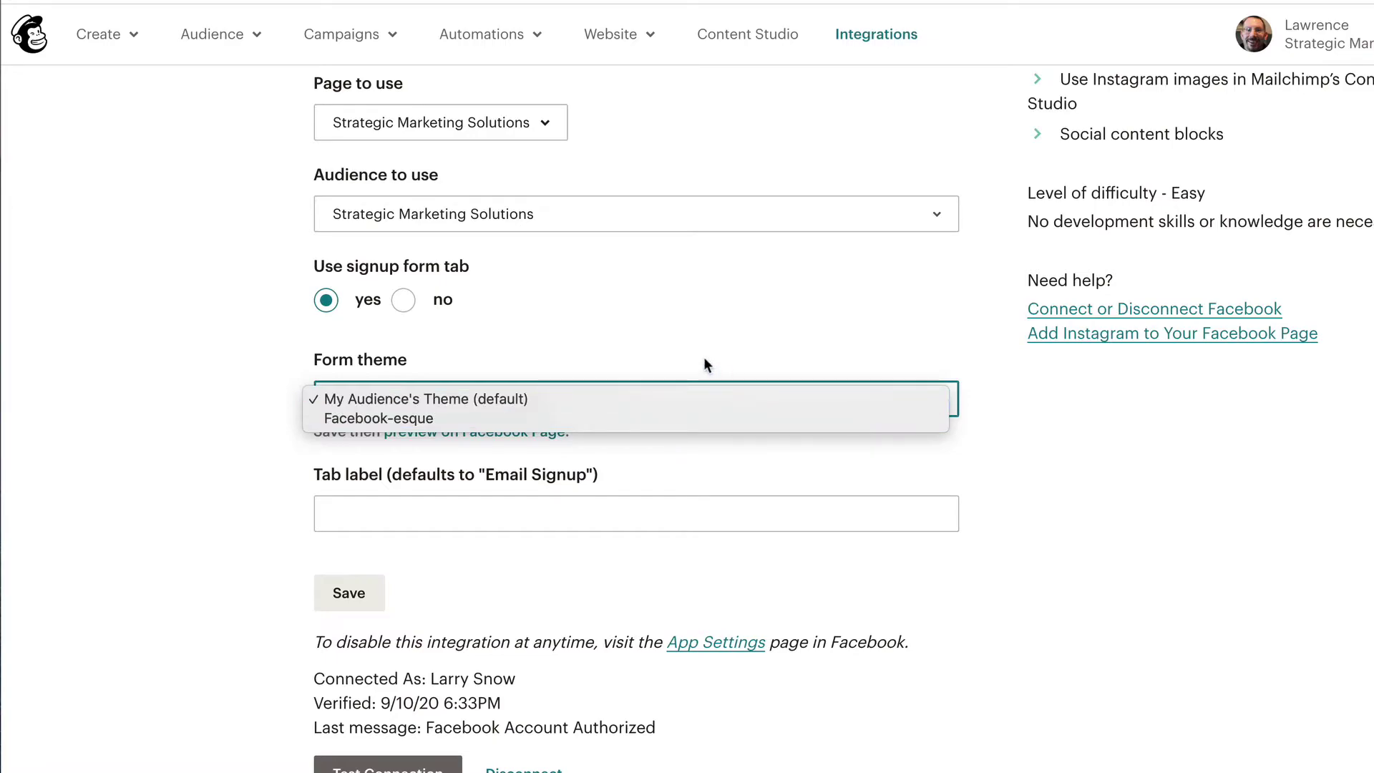
pyautogui.click(730, 354)
pyautogui.click(1042, 581)
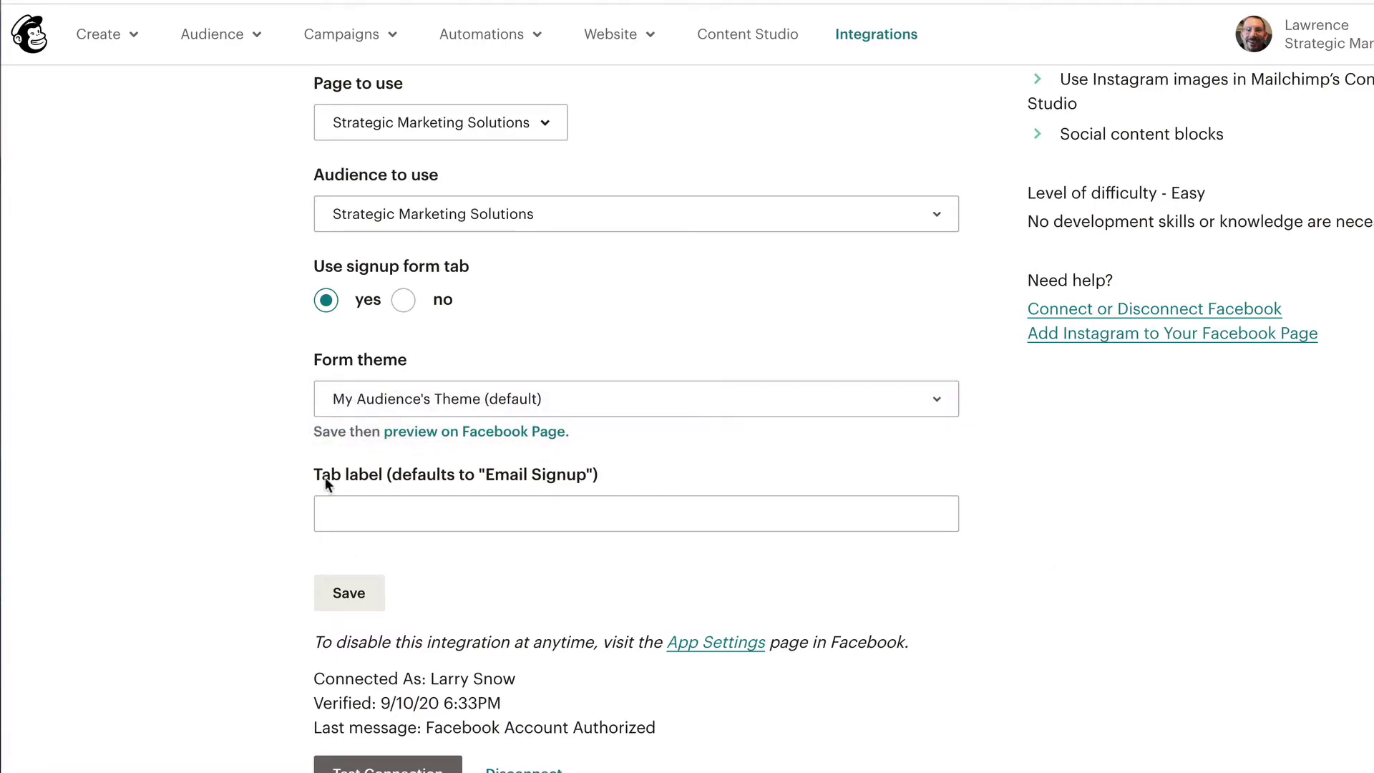
# - Enter 'Sign Up Today!' as the tab label and save the settings
pyautogui.click(353, 521)
pyautogui.write('R')
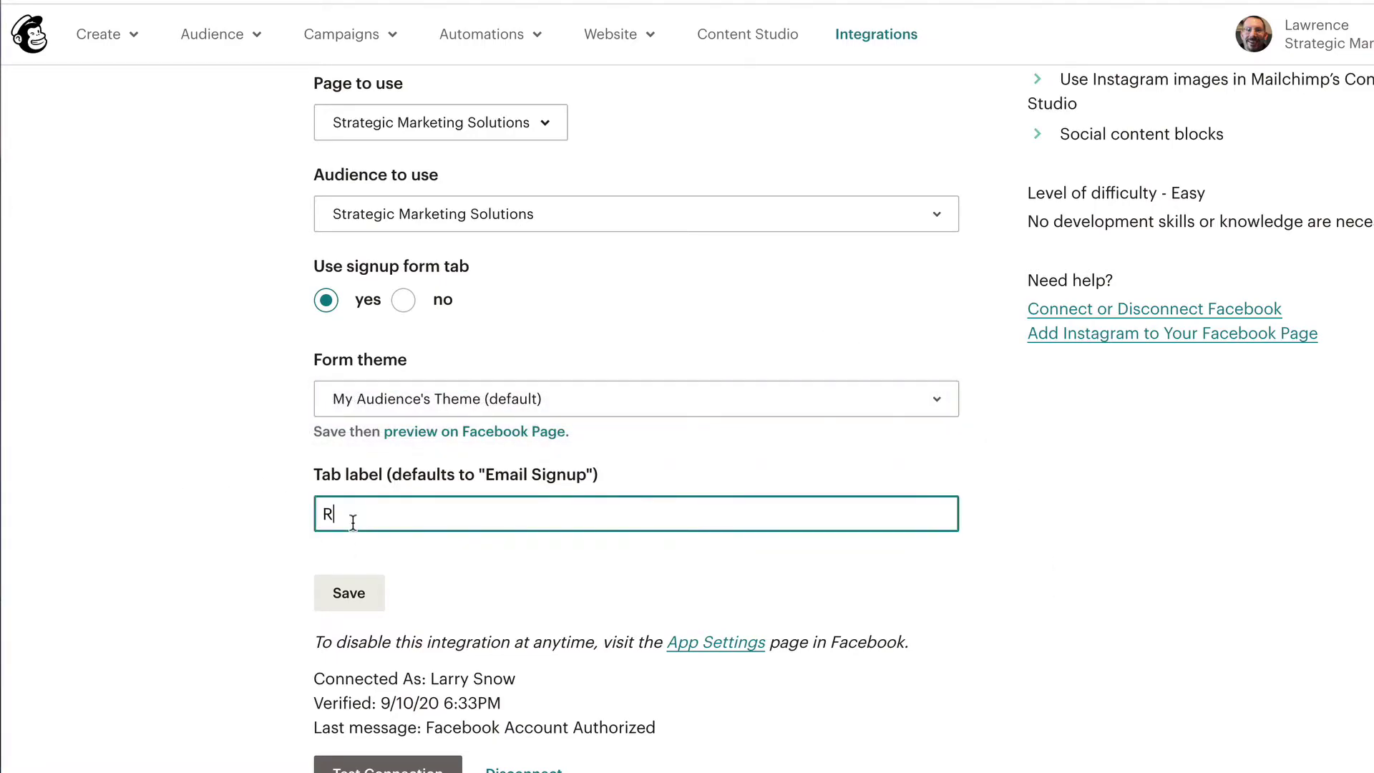
pyautogui.press('BackSpace')
pyautogui.write('Sign Up Today!')
pyautogui.scroll(-1, 418, 558)
pyautogui.click(372, 535)
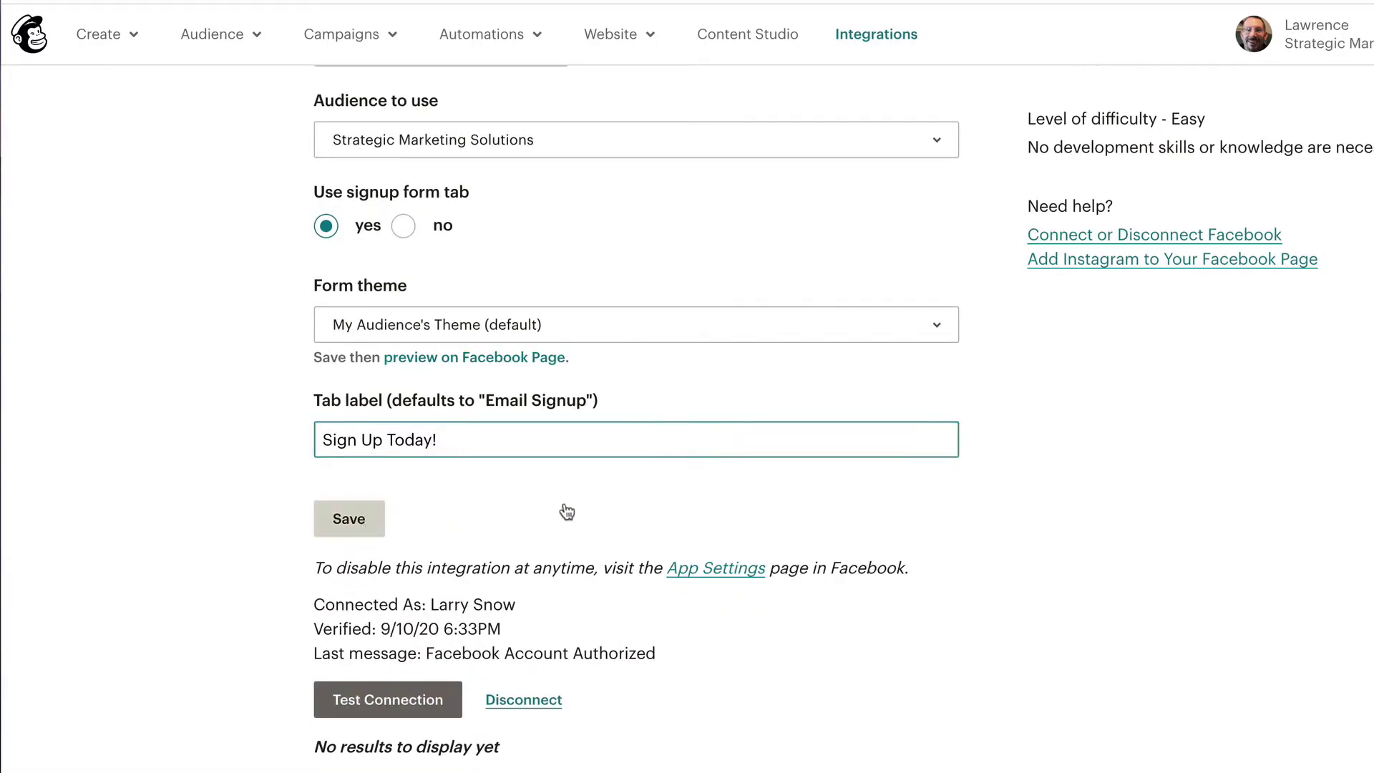
pyautogui.scroll(-2, 565, 515)
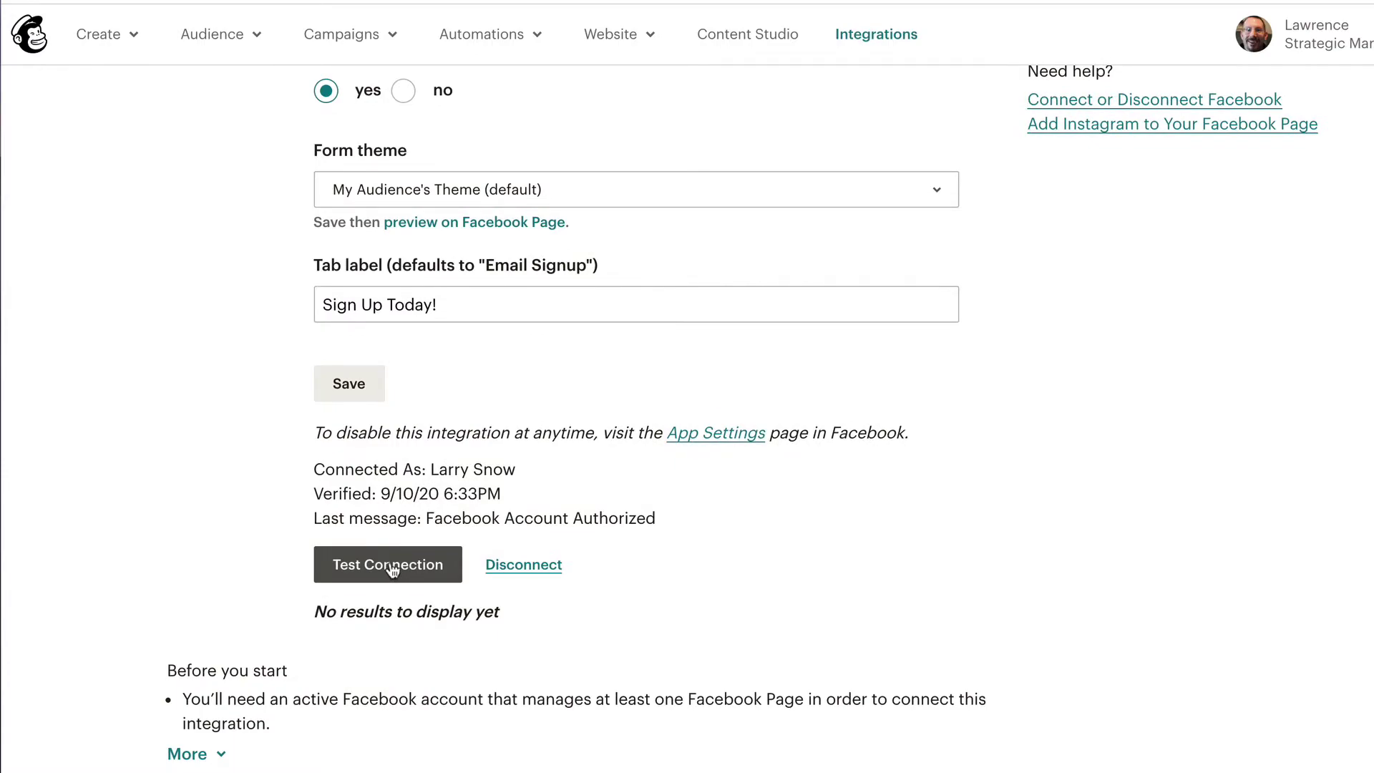
# - Run Test Connection and check the success banner and profile details
pyautogui.click(406, 569)
pyautogui.scroll(-3, 729, 568)
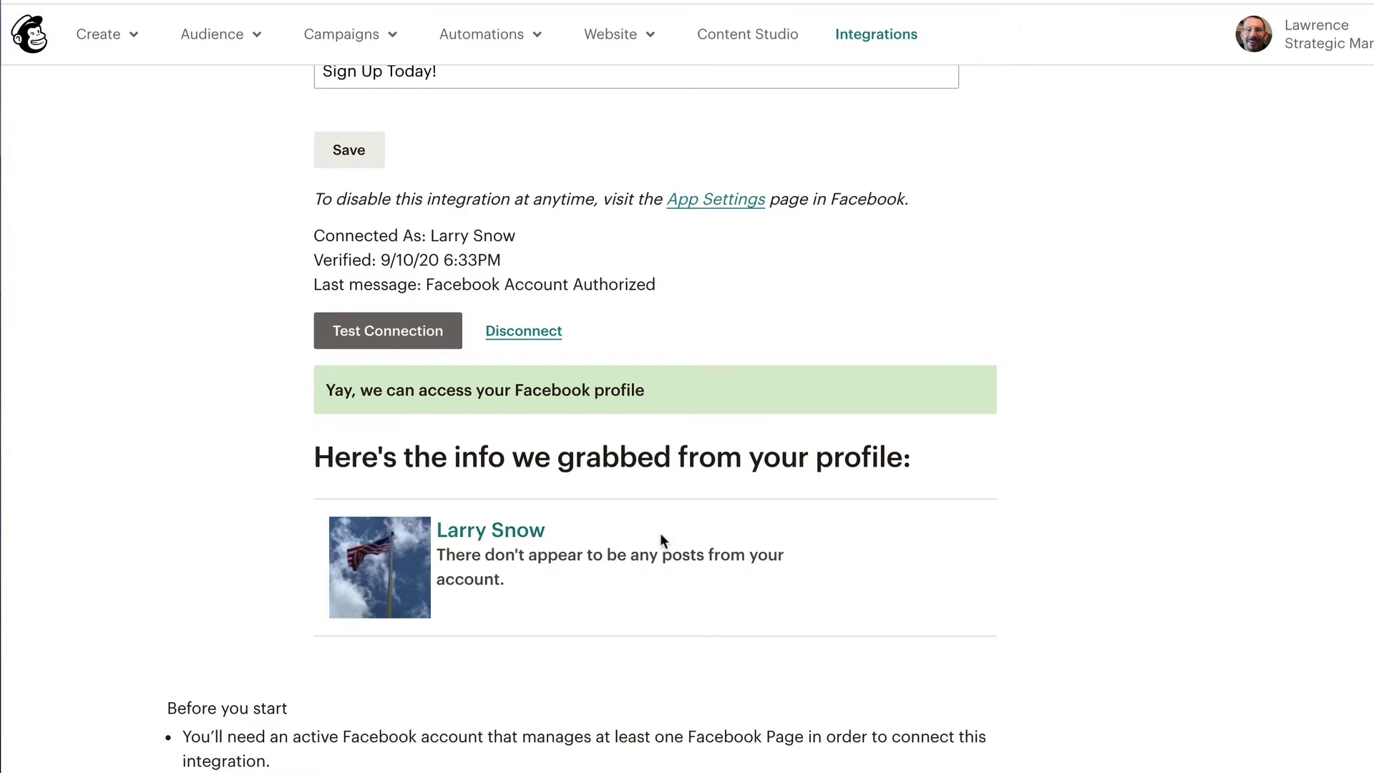
pyautogui.scroll(-2, 659, 537)
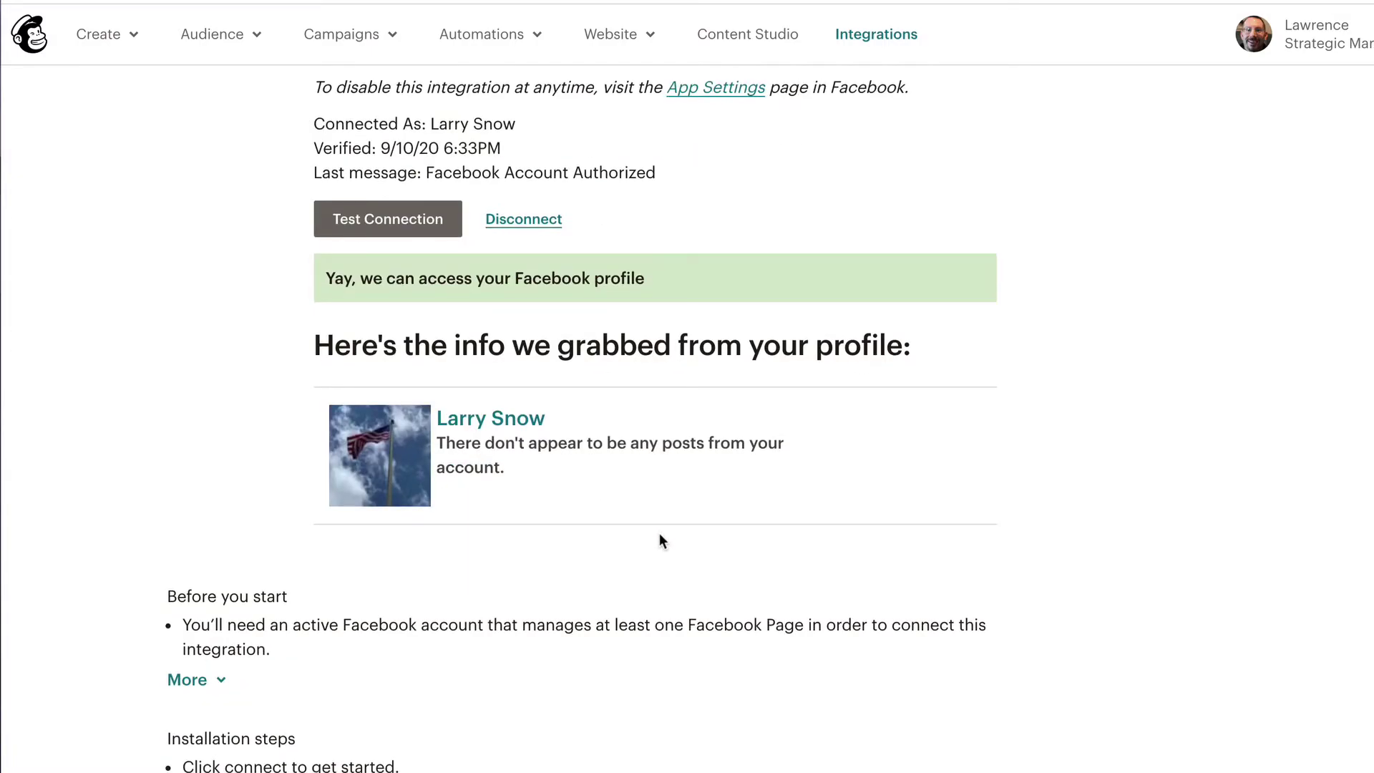
pyautogui.scroll(12, 911, 489)
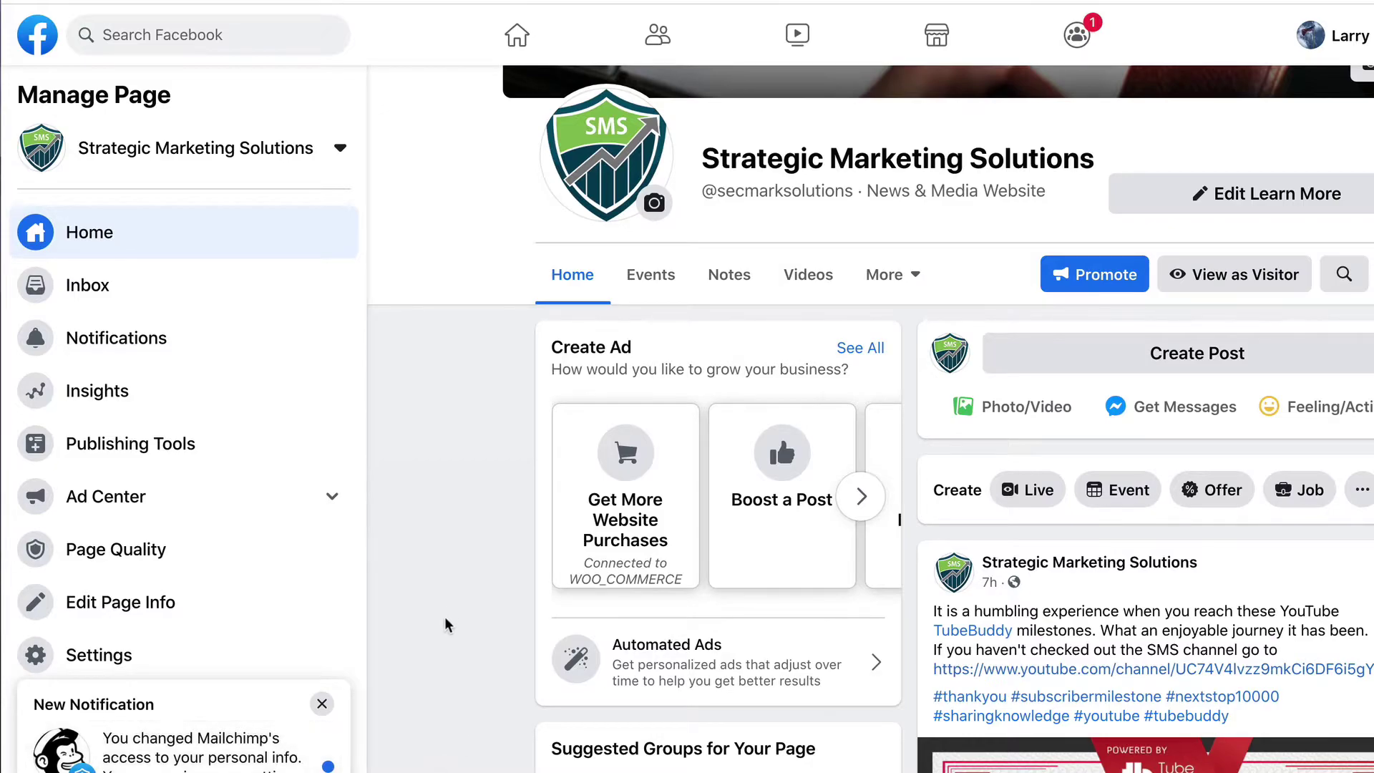
# - Dismiss the access notice and find Sign Up Today! in Settings > Templates and Tabs
pyautogui.click(322, 706)
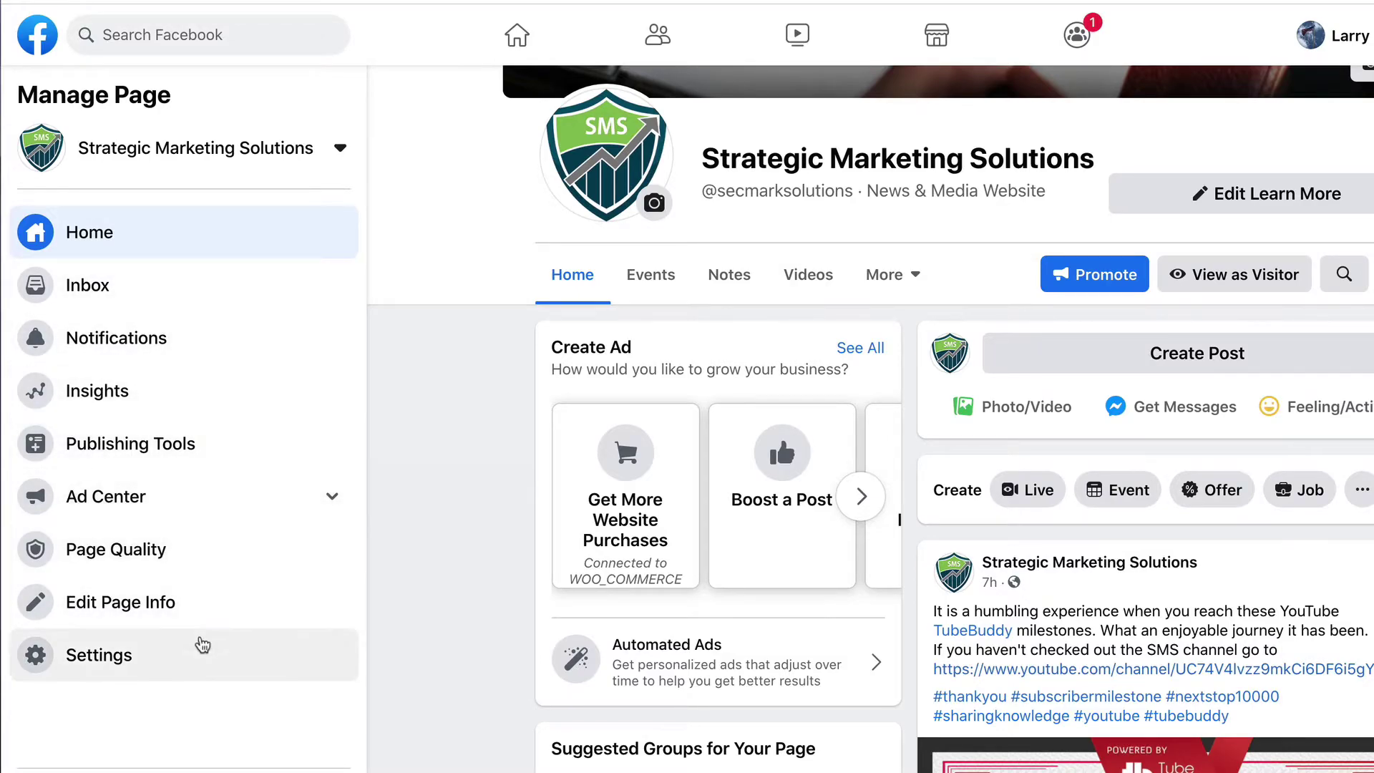
pyautogui.click(100, 656)
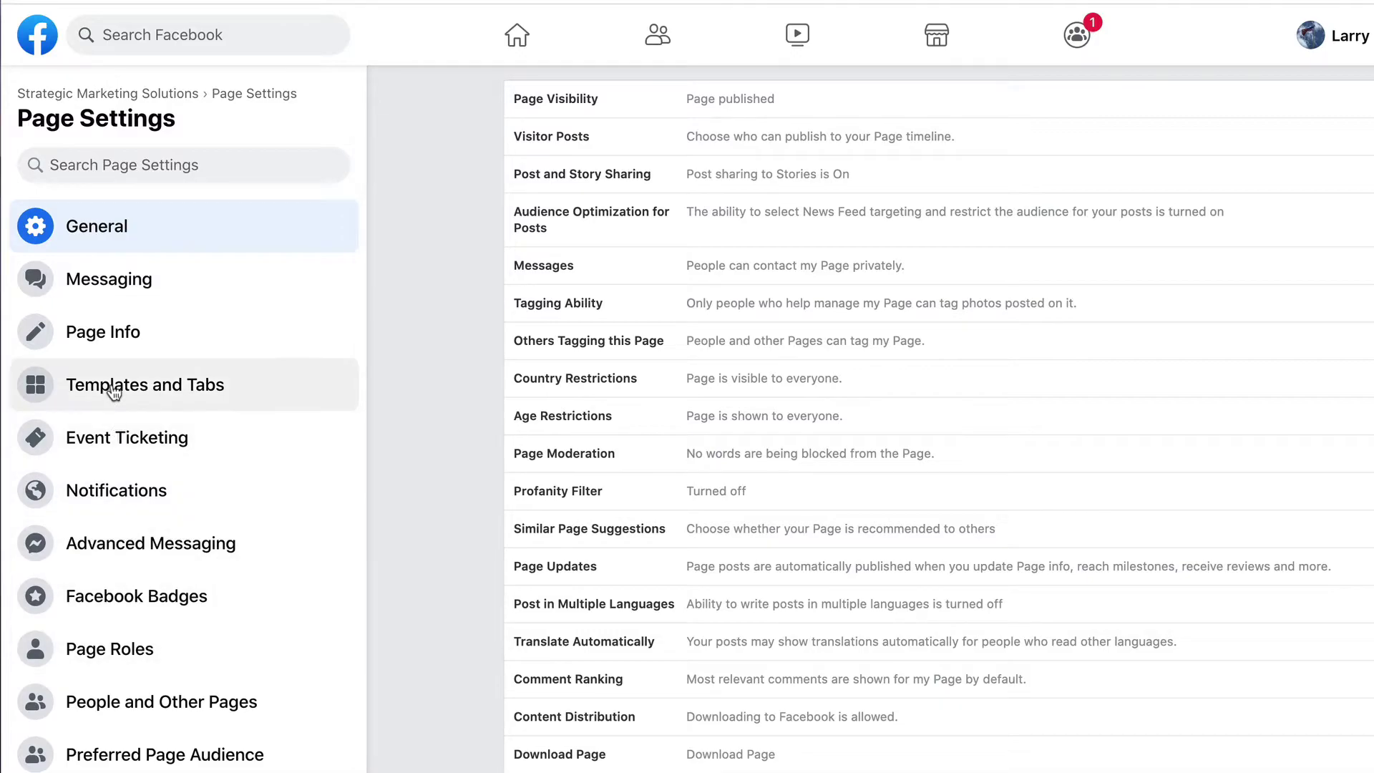
pyautogui.click(113, 391)
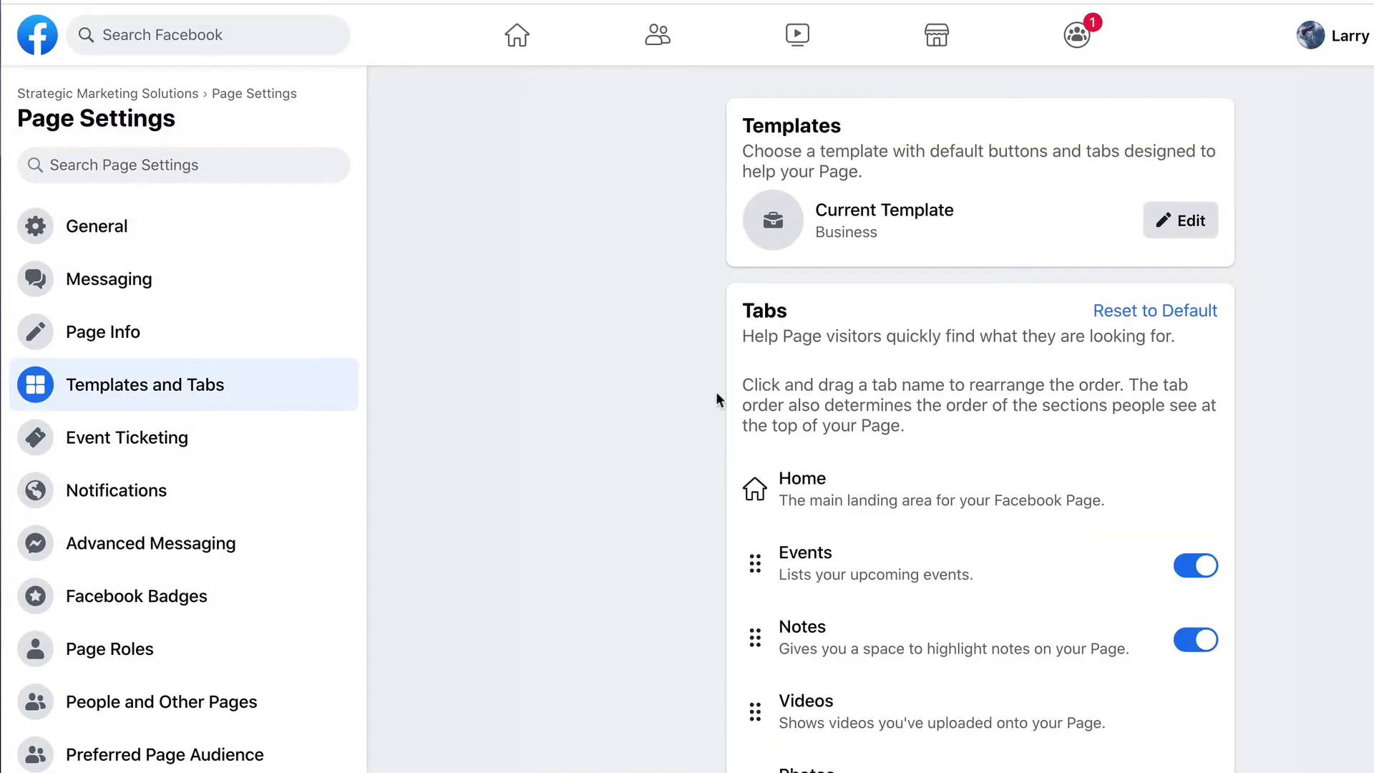
pyautogui.scroll(-3, 821, 444)
pyautogui.scroll(-5, 822, 443)
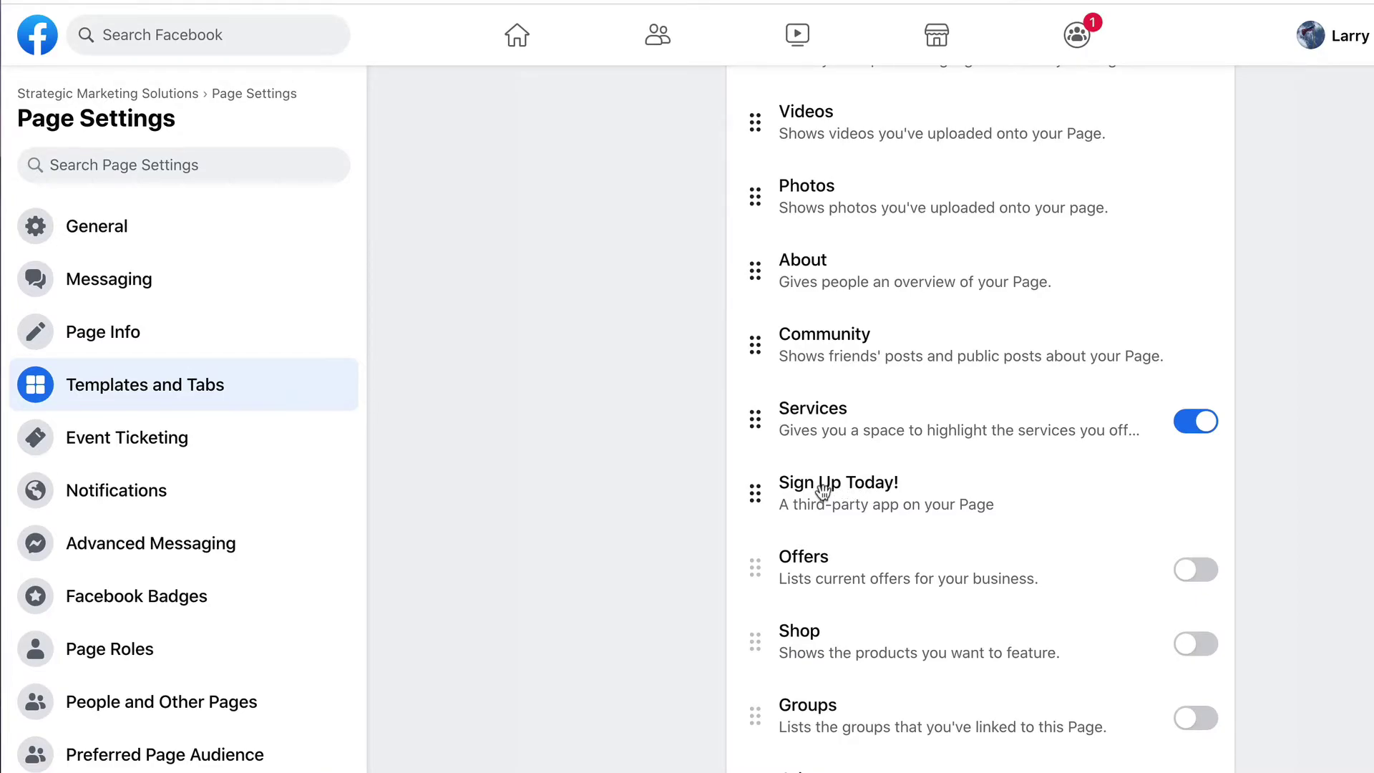
pyautogui.scroll(2, 823, 487)
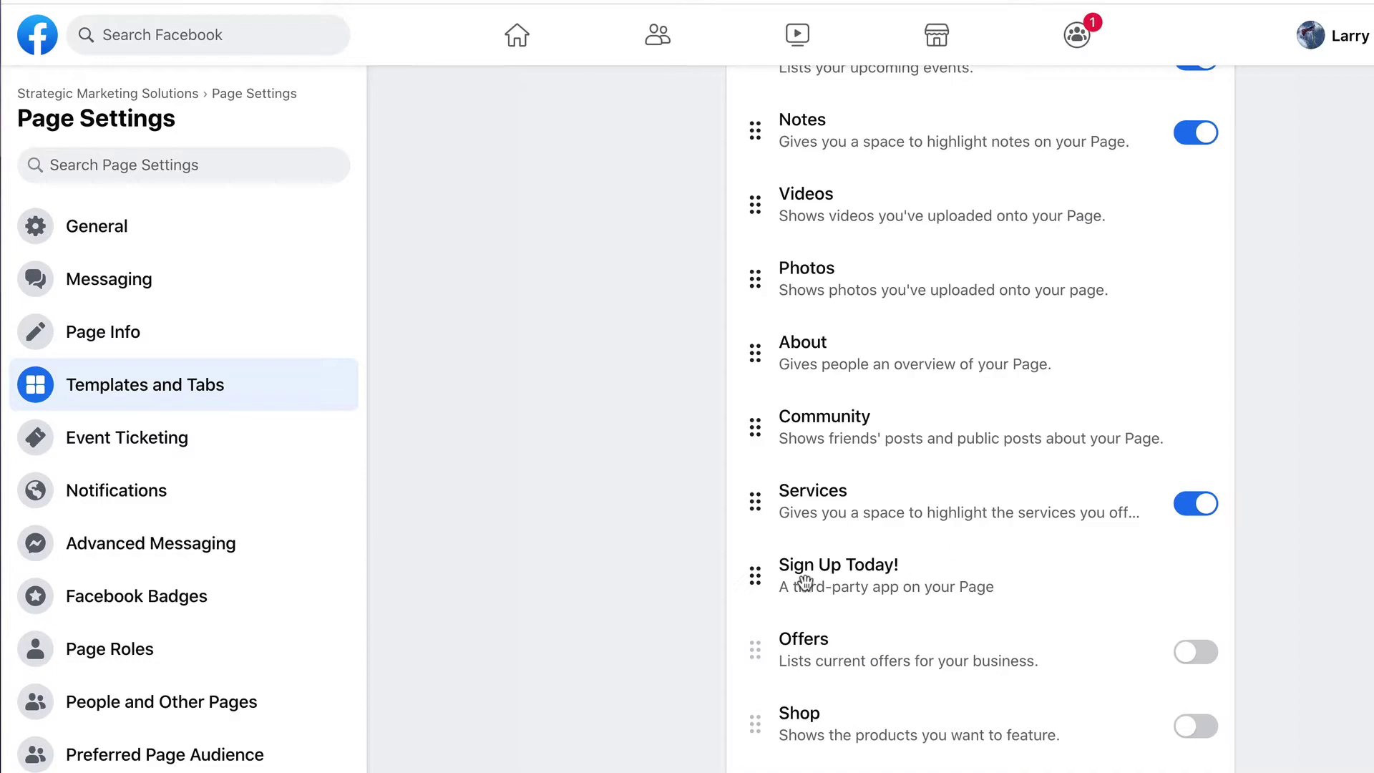
pyautogui.moveTo(756, 574); pyautogui.dragTo(765, 229)
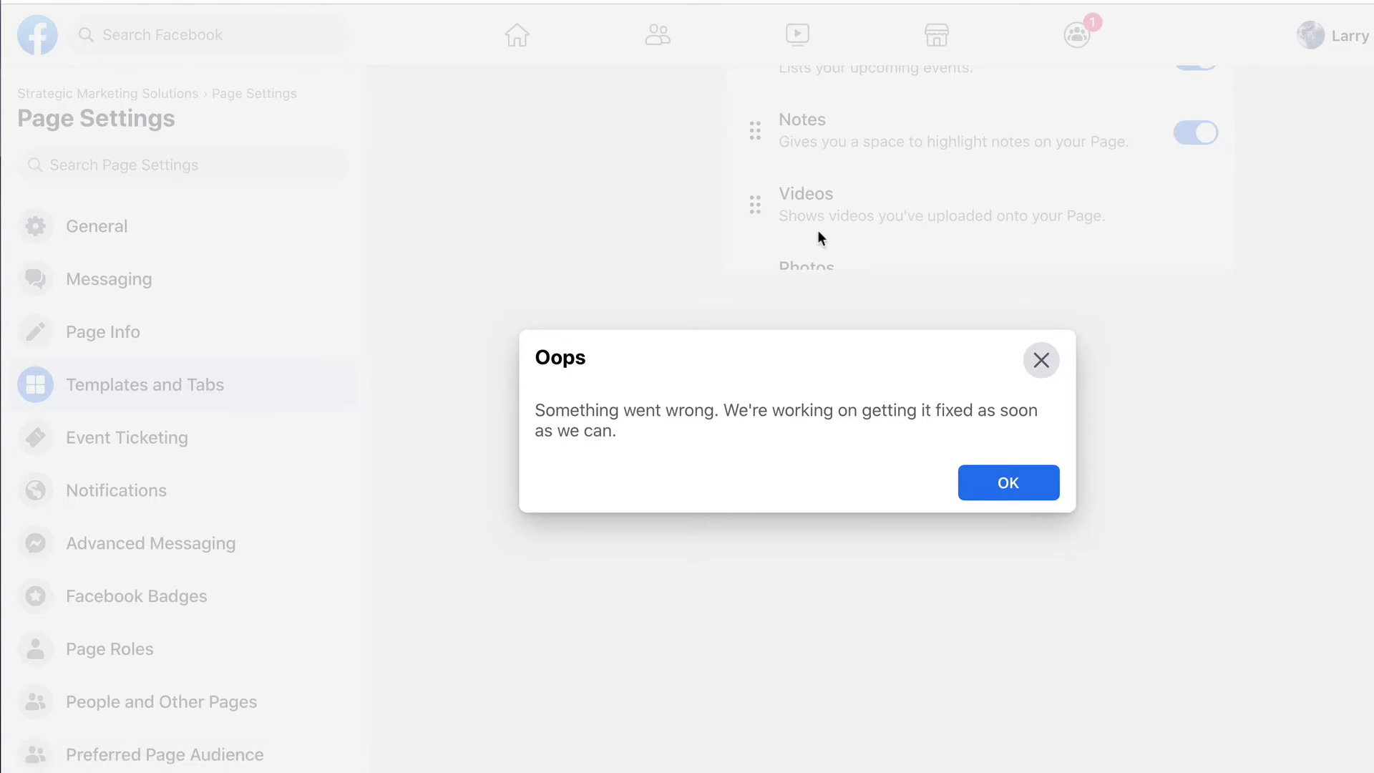
pyautogui.click(1042, 361)
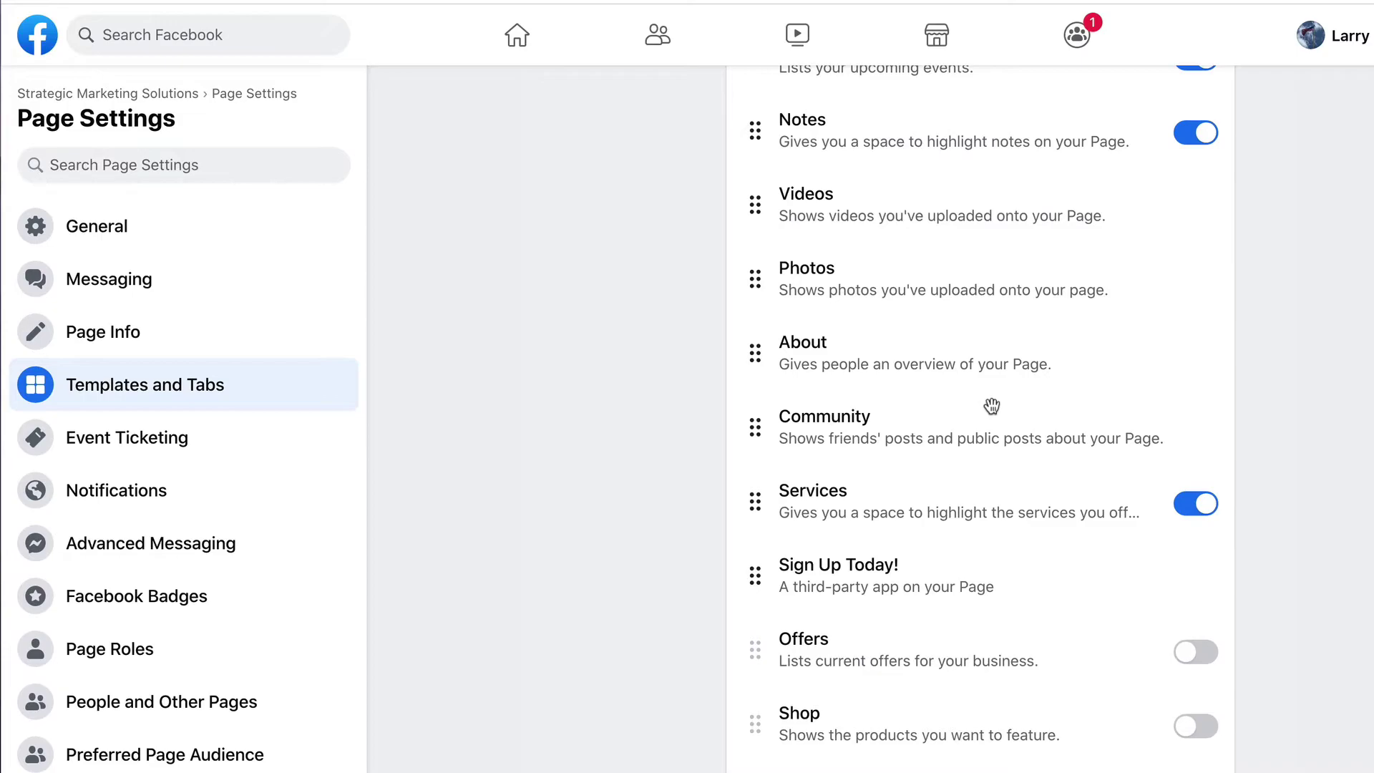
# - Open Email SignUp under the page's More menu and review its Email Address, First Name, Last Name and Birthday form
pyautogui.click(138, 93)
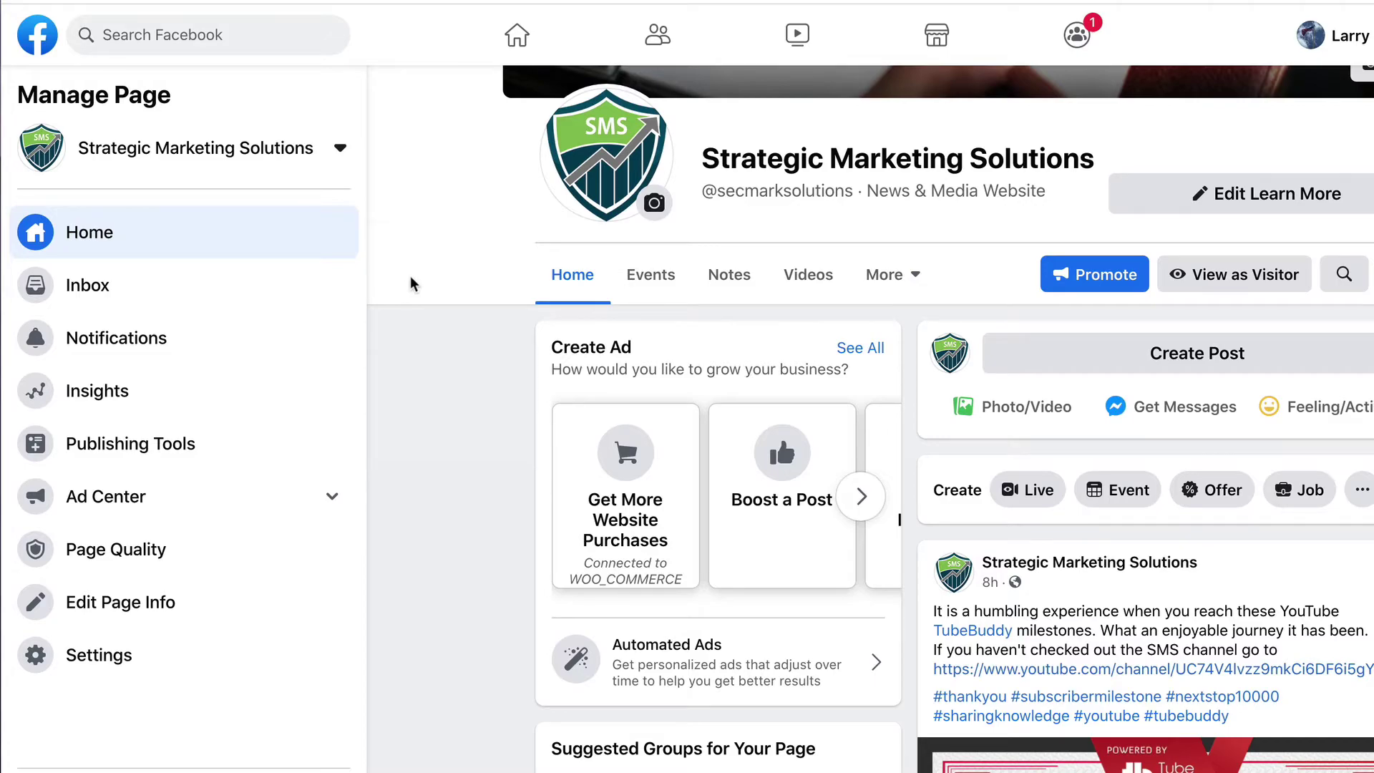
pyautogui.click(899, 283)
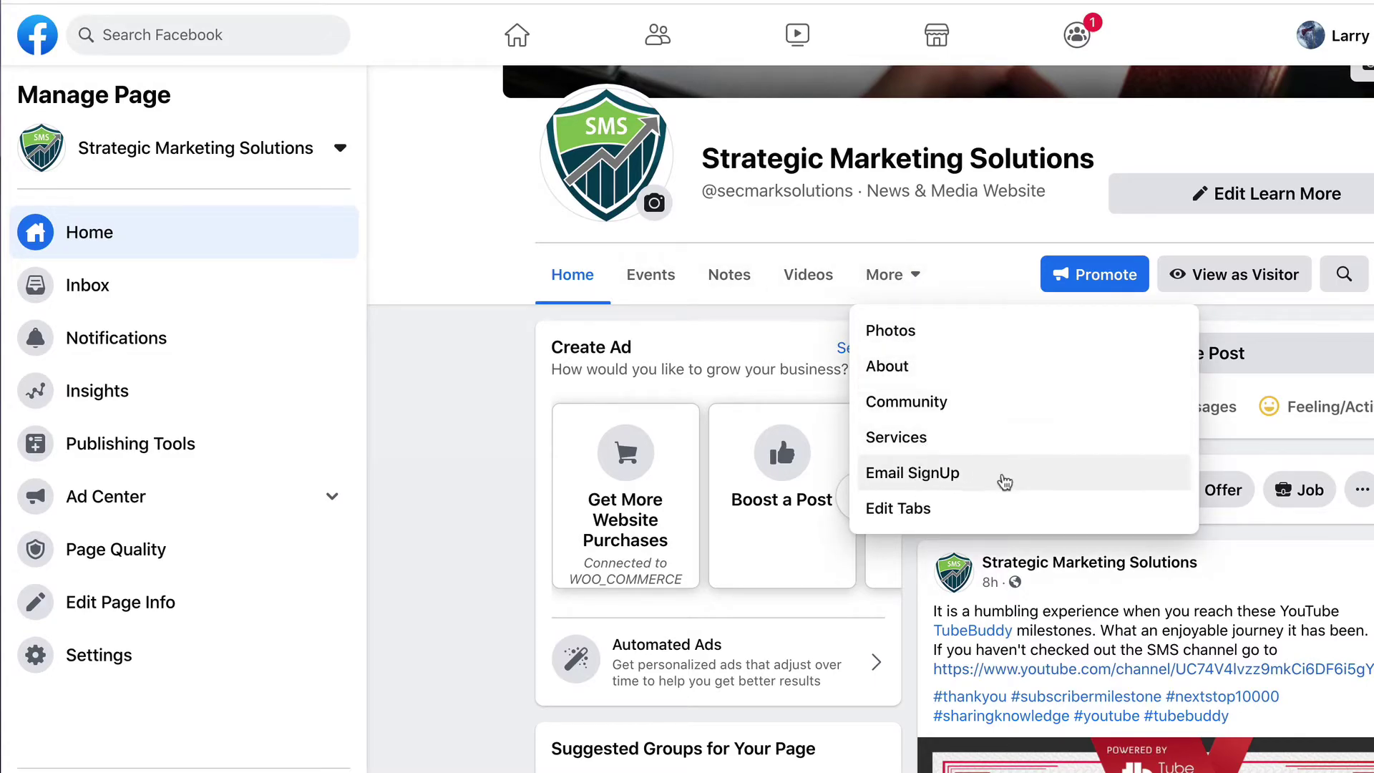
pyautogui.click(923, 476)
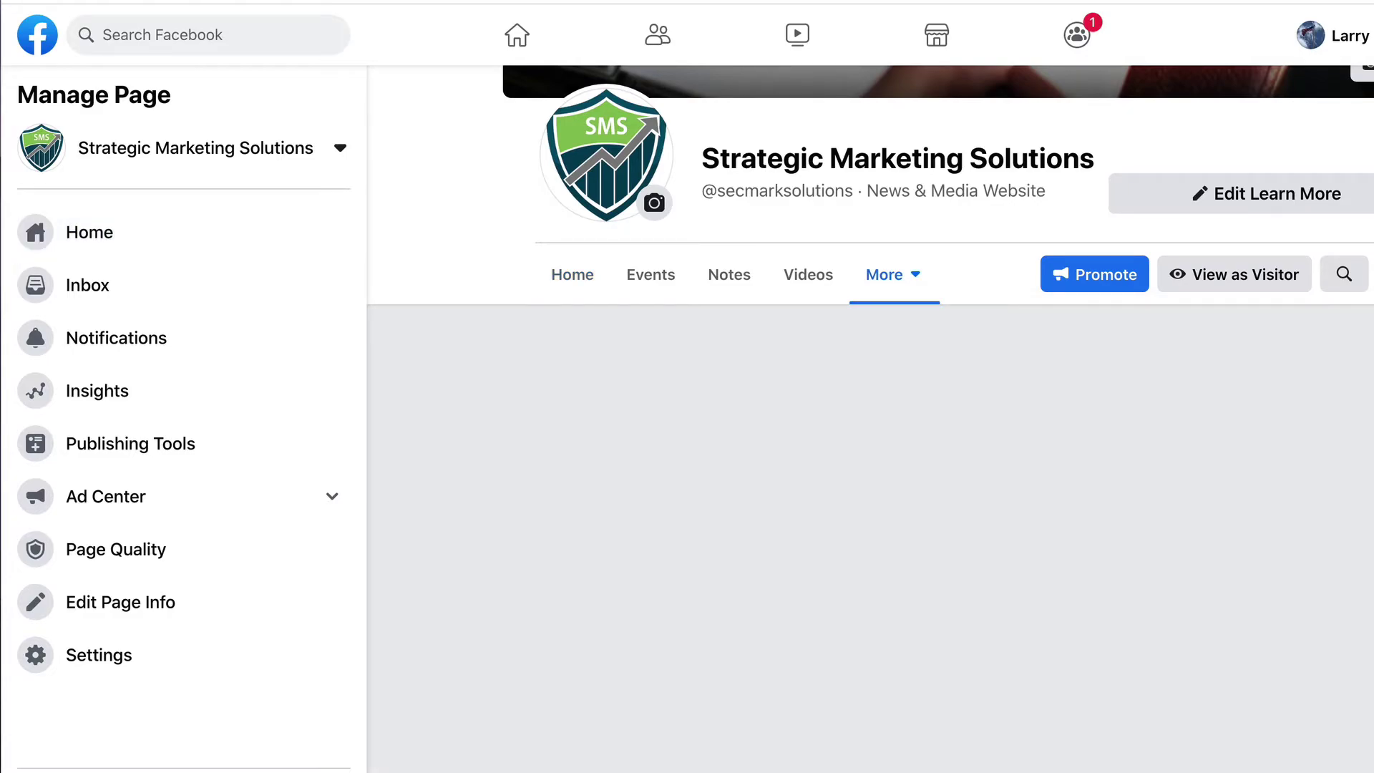
pyautogui.scroll(-3, 870, 537)
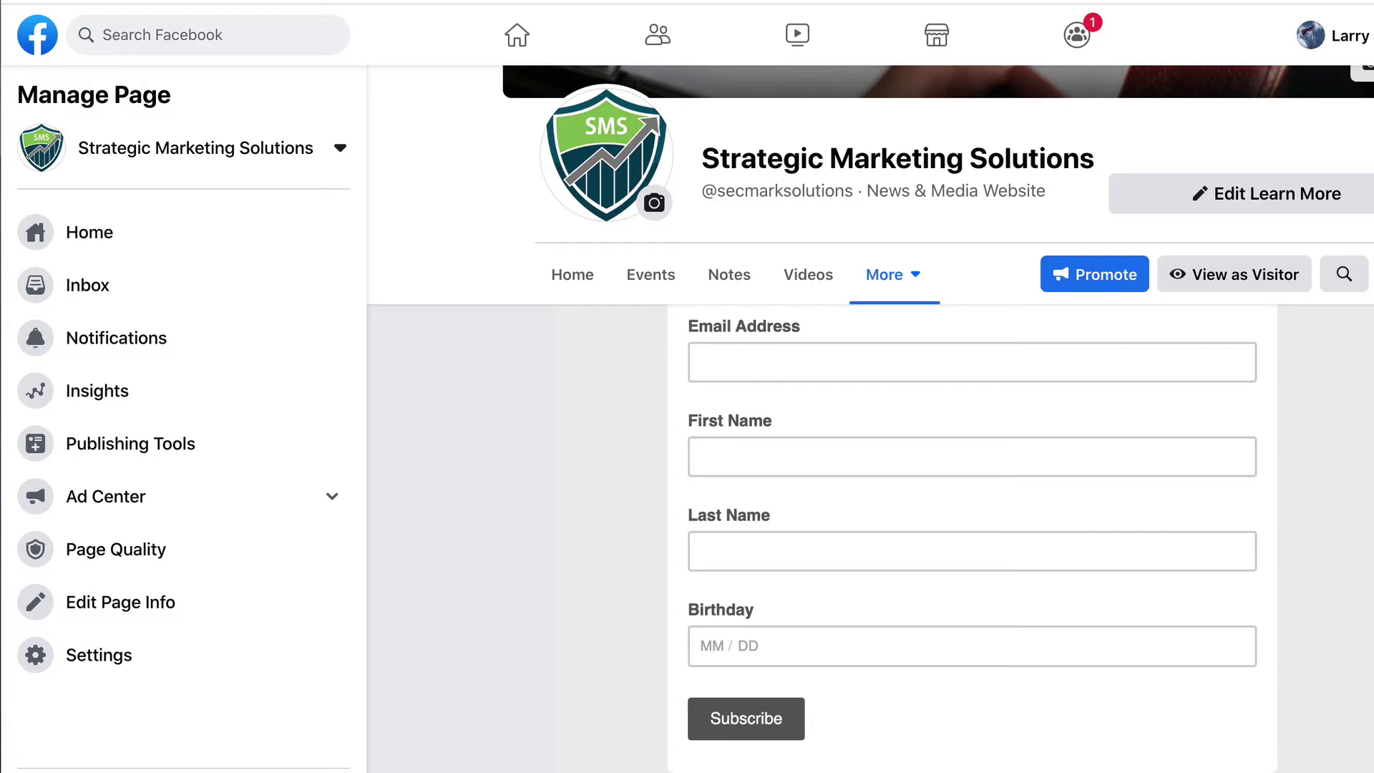
pyautogui.scroll(-2, 871, 465)
pyautogui.scroll(3, 972, 500)
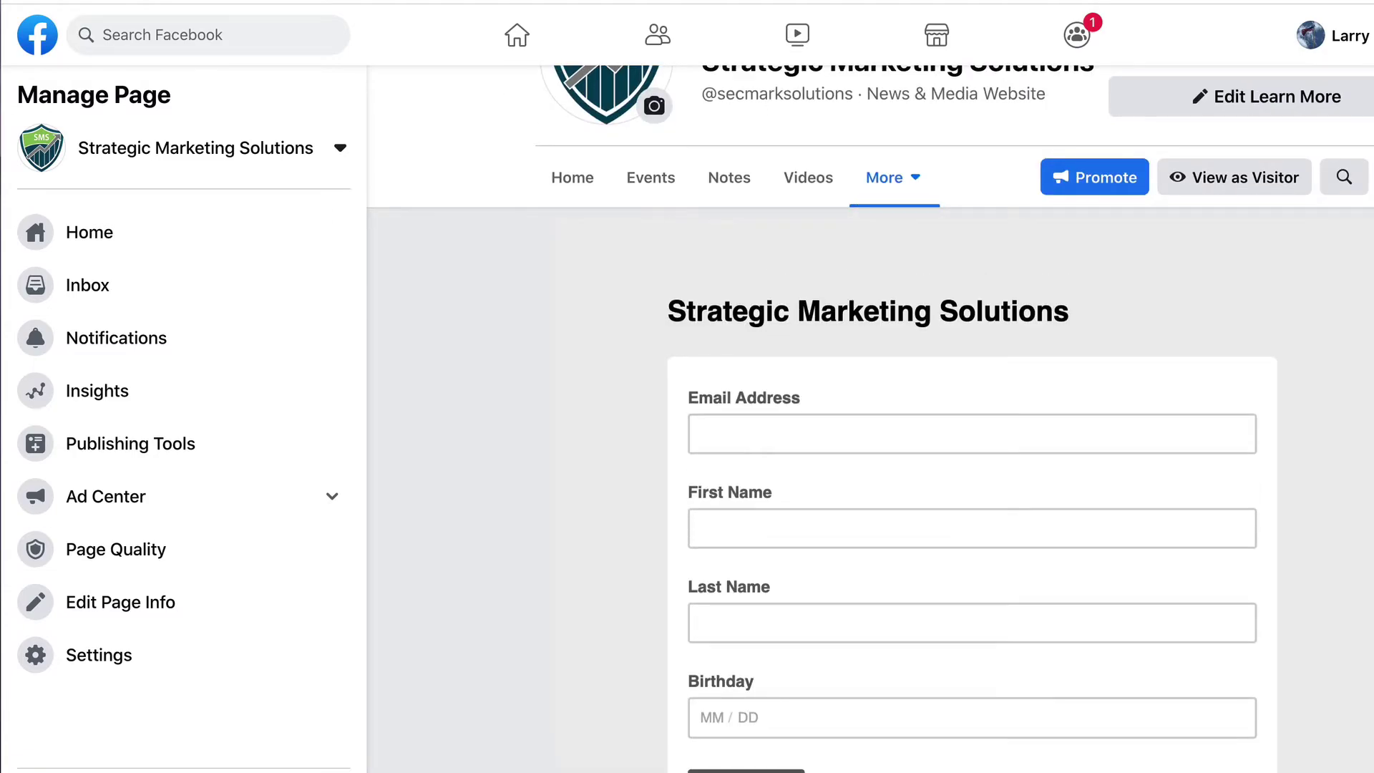
pyautogui.scroll(-1, 1236, 594)
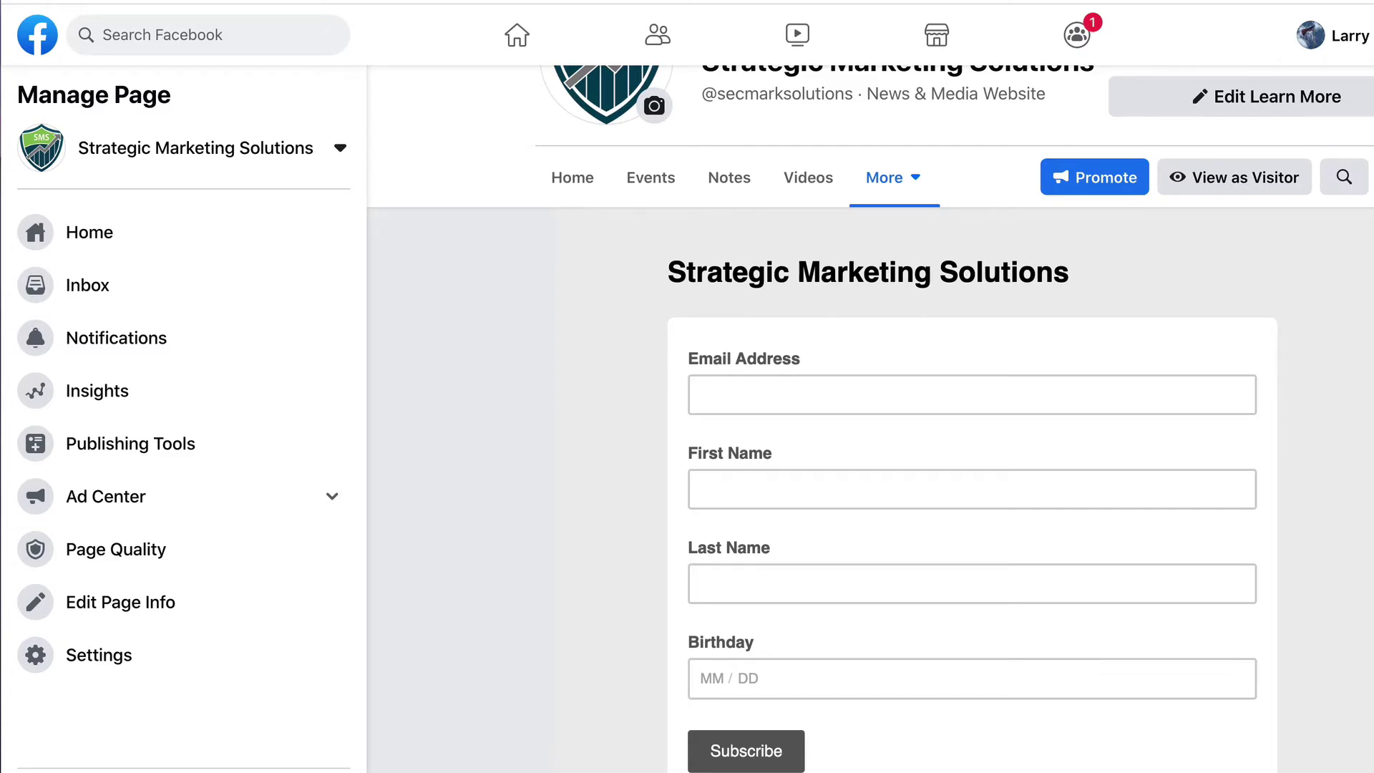
pyautogui.scroll(1, 1073, 415)
pyautogui.scroll(-2, 1074, 408)
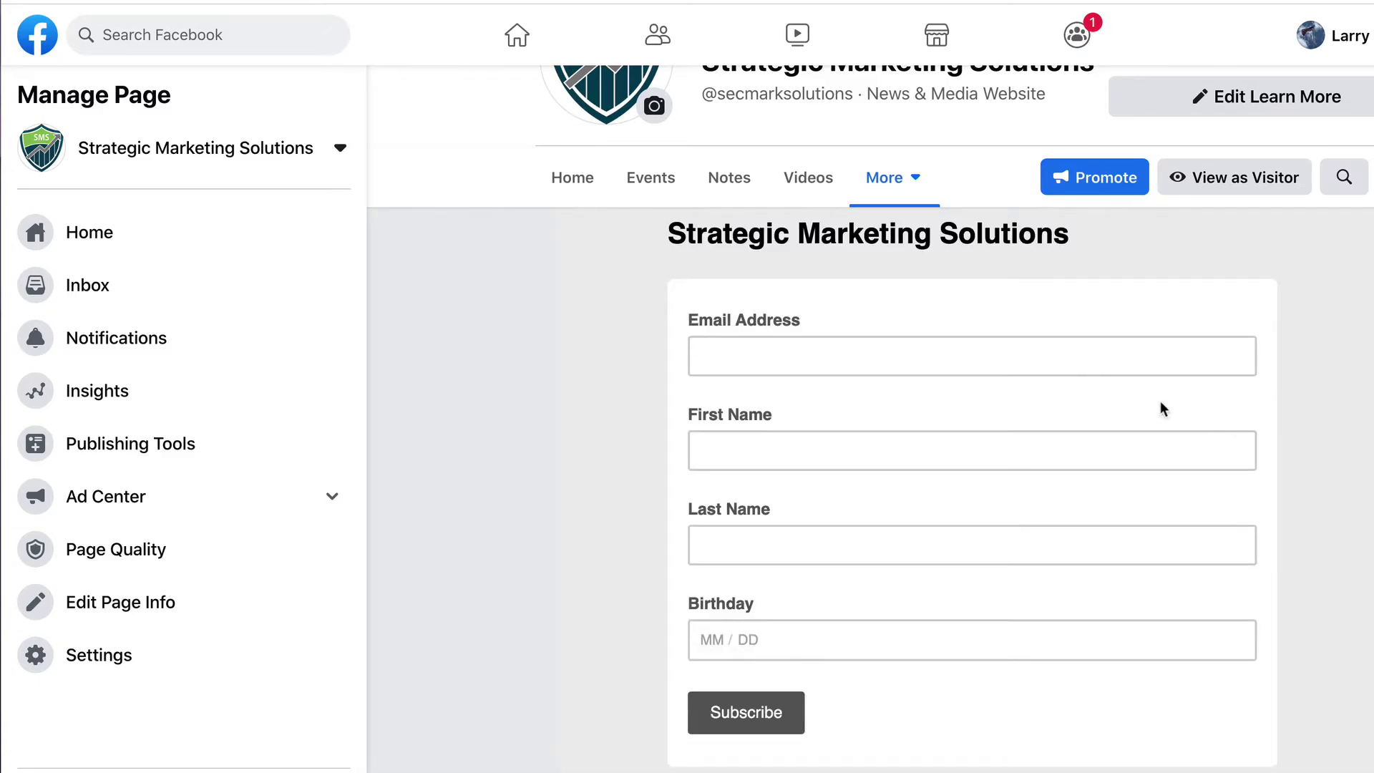
pyautogui.scroll(1, 973, 501)
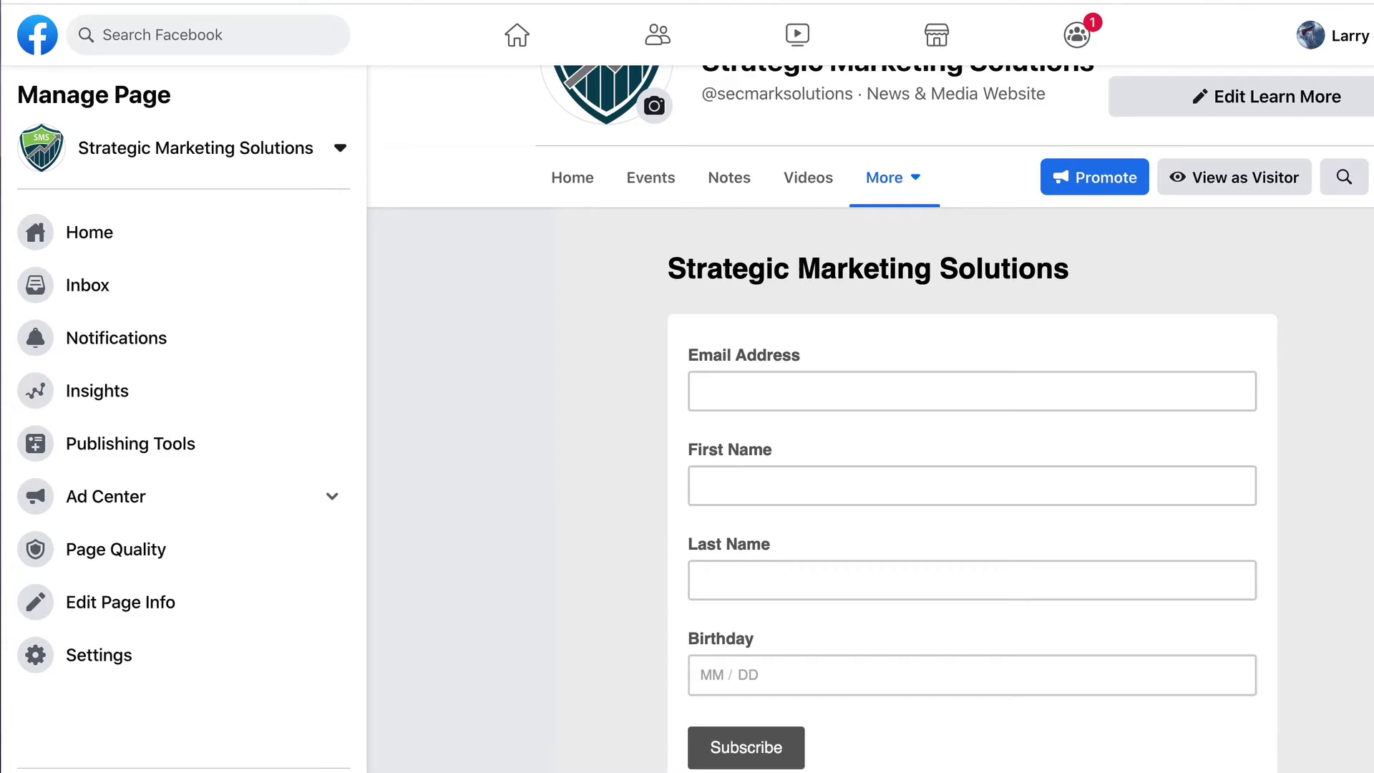
pyautogui.click(903, 180)
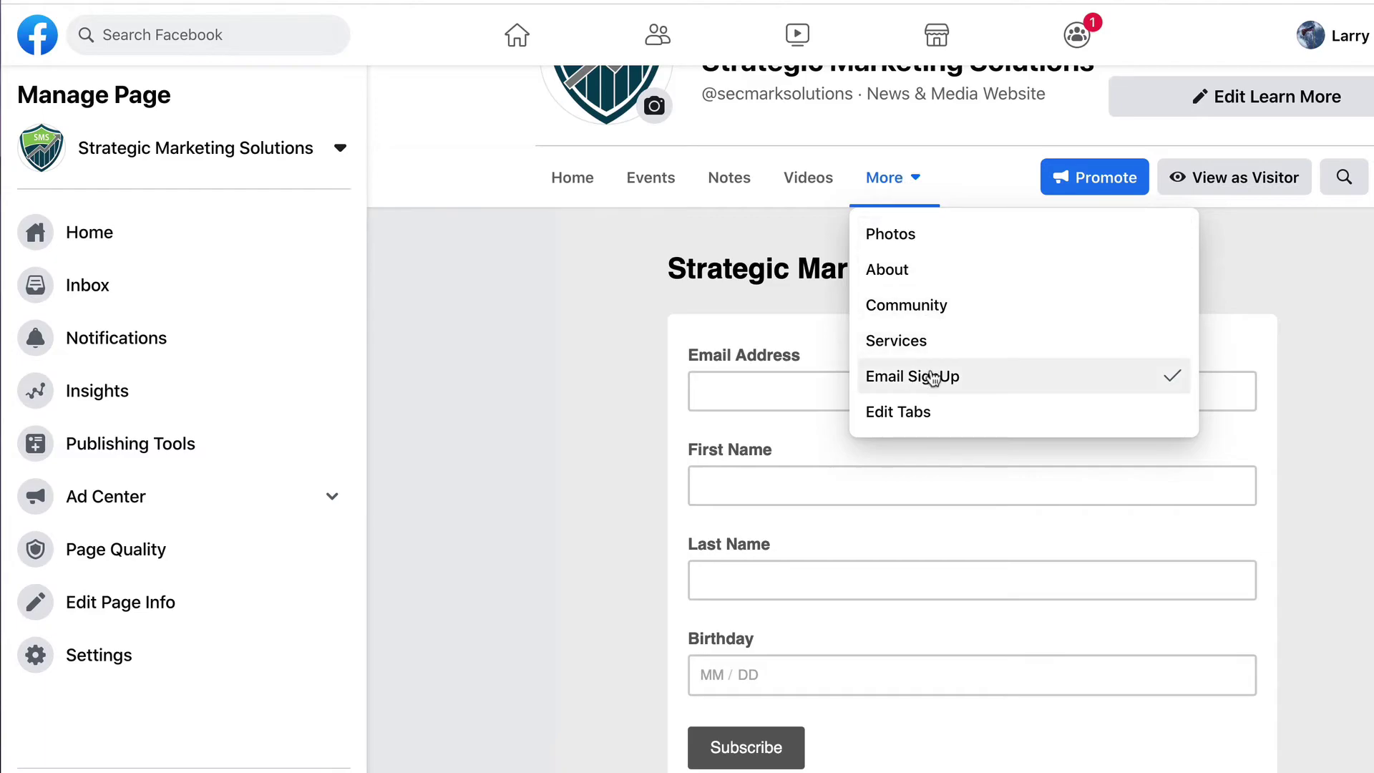
pyautogui.click(953, 178)
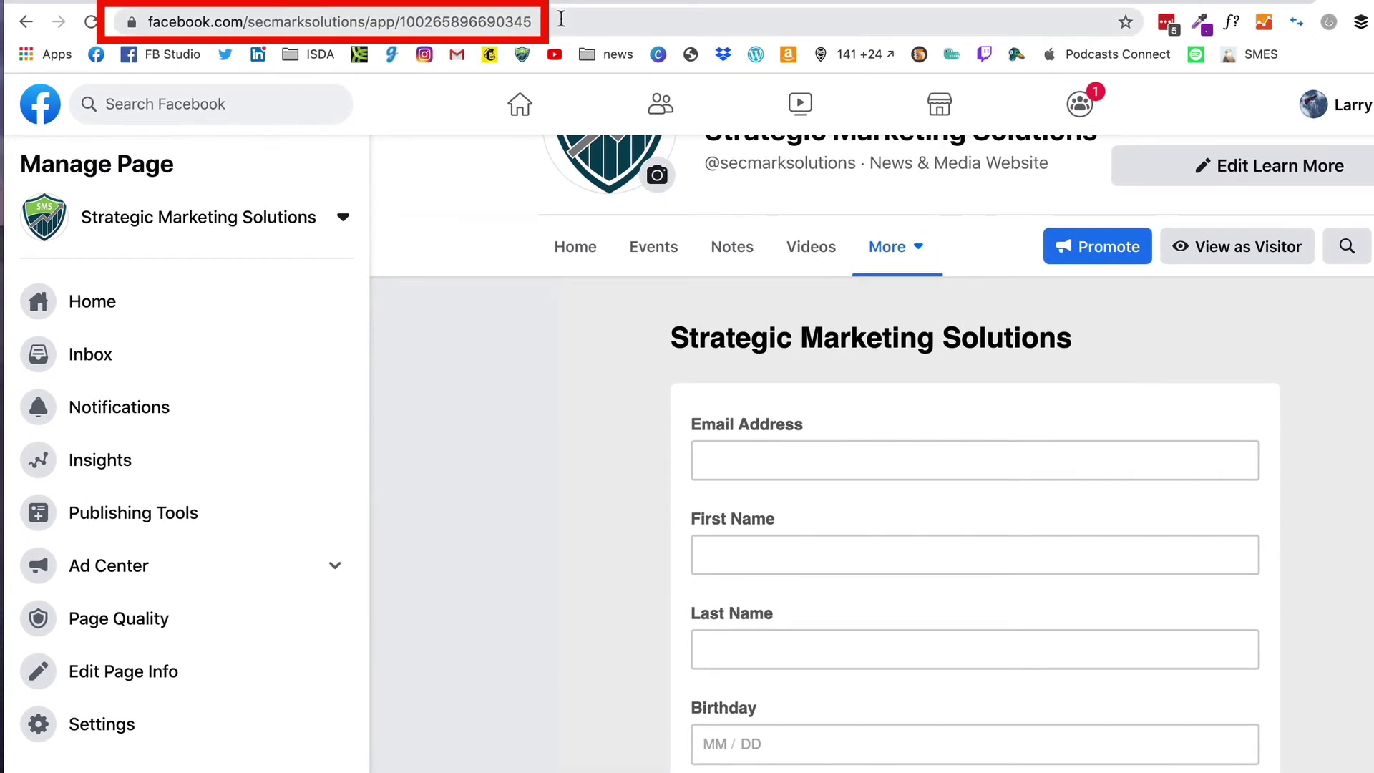
# - Copy the signup tab's URL, paste it into a new Home post, then discard that draft
pyautogui.moveTo(561, 19); pyautogui.dragTo(107, 20)
pyautogui.press('super+c')
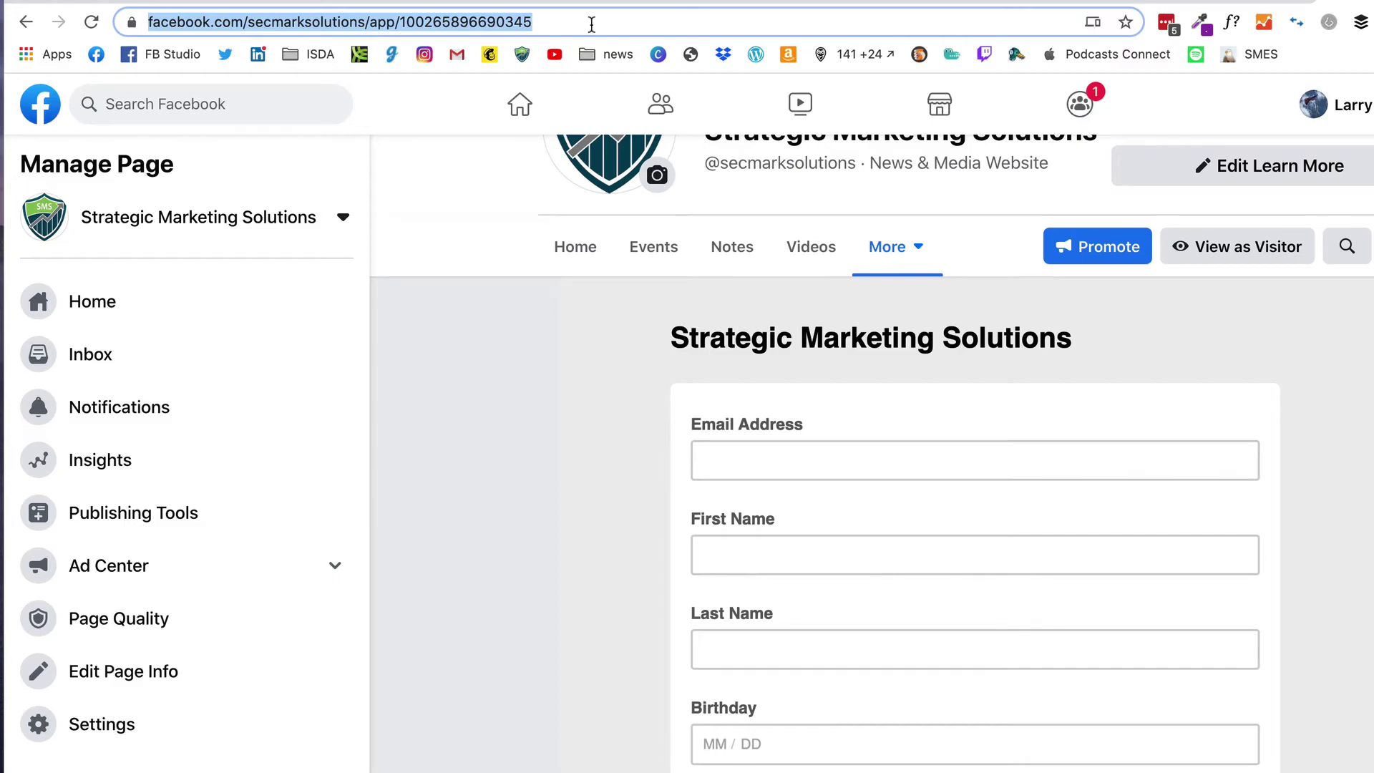
pyautogui.click(581, 254)
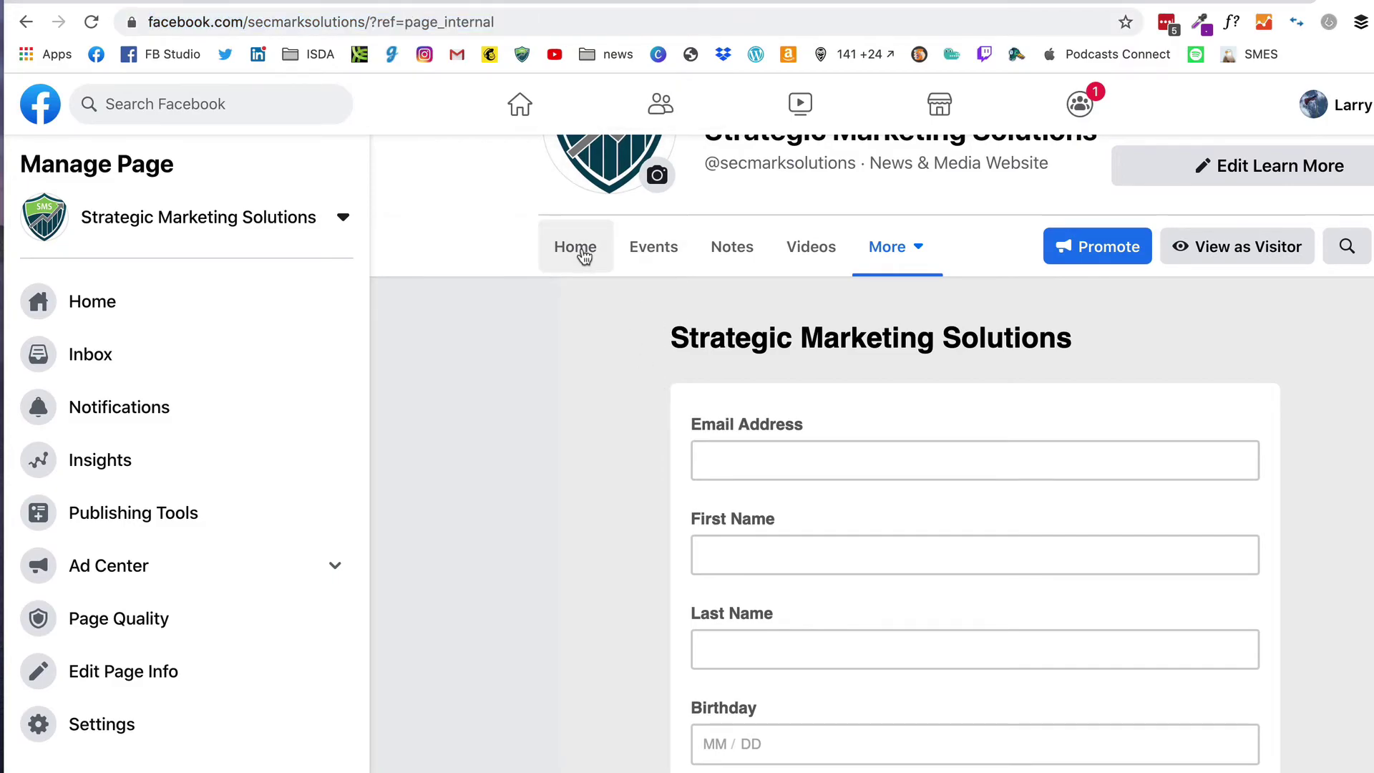
pyautogui.click(1188, 325)
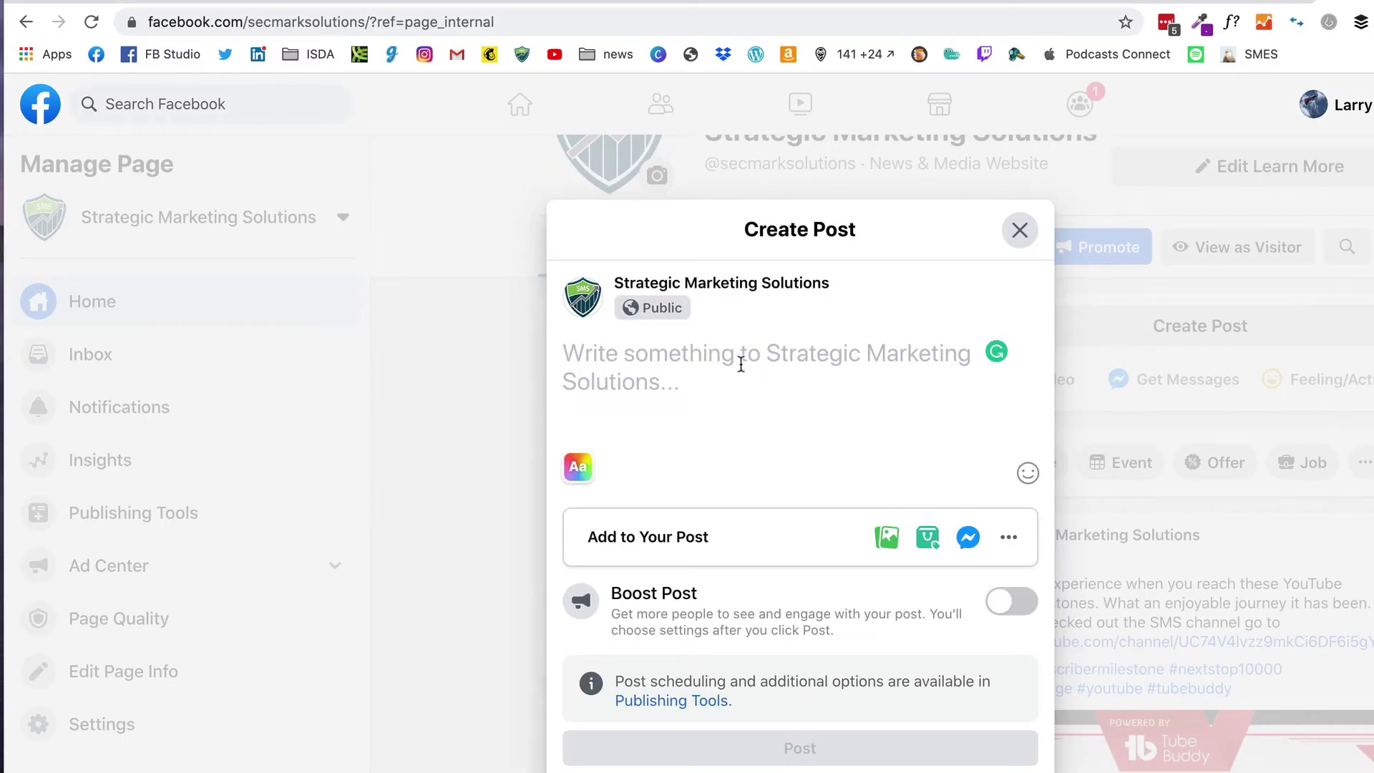
pyautogui.press('super+v')
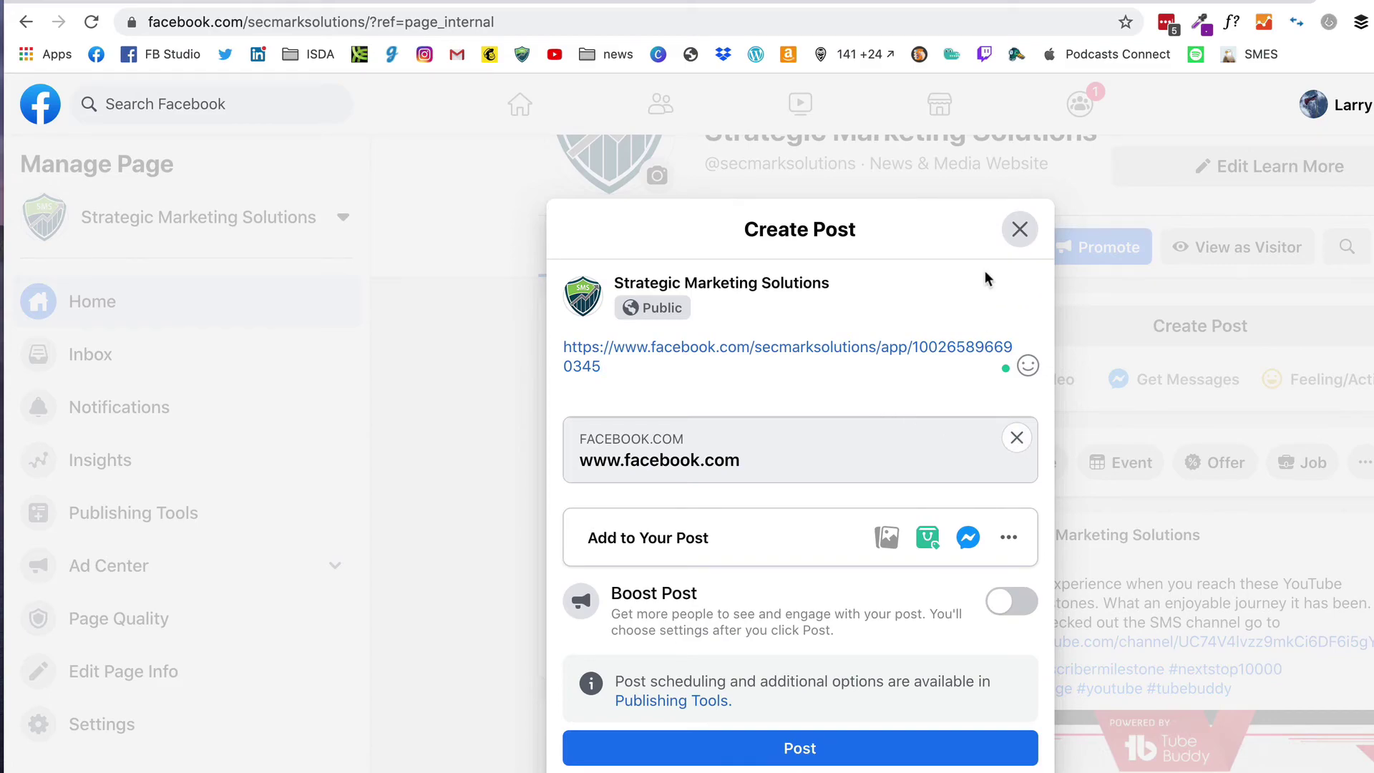
pyautogui.click(1020, 229)
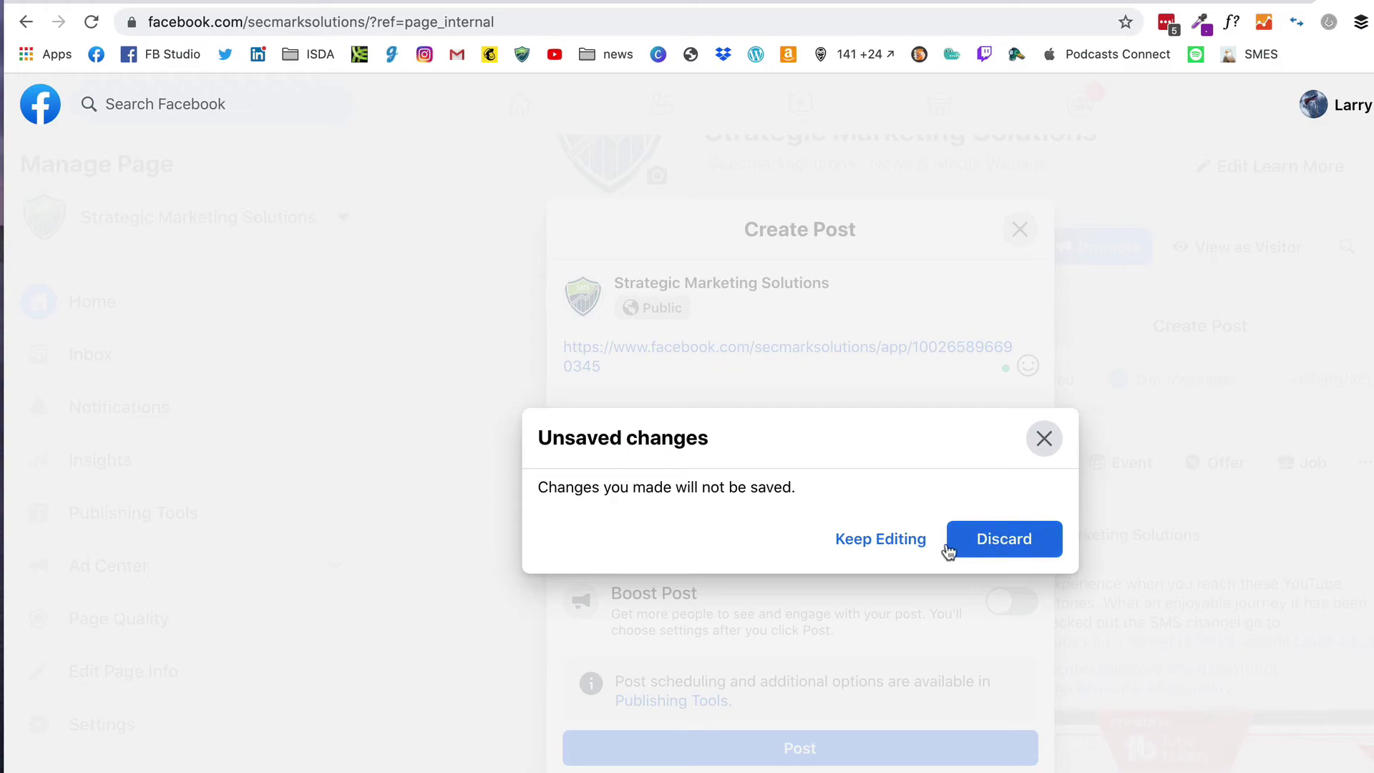
pyautogui.click(1009, 543)
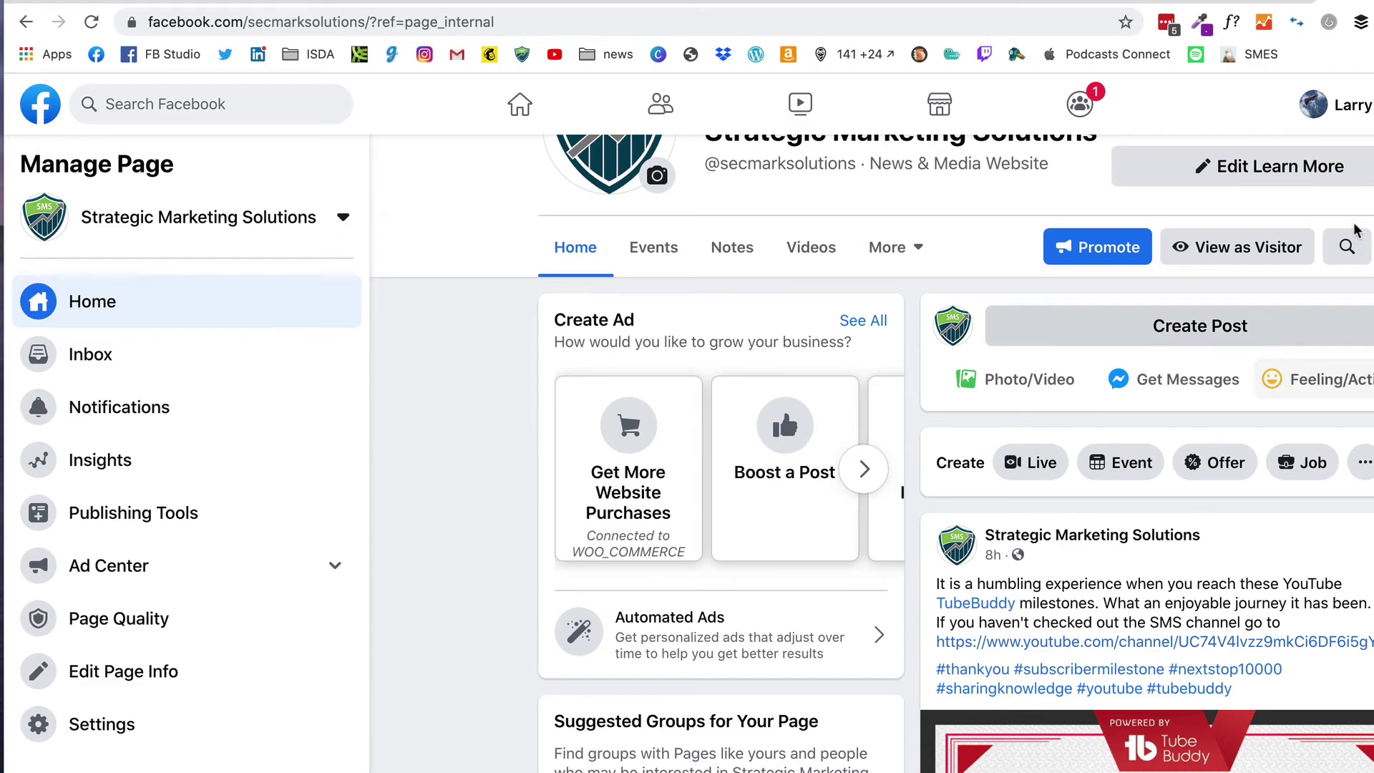
pyautogui.hotkey('ctrl', 'Tab')
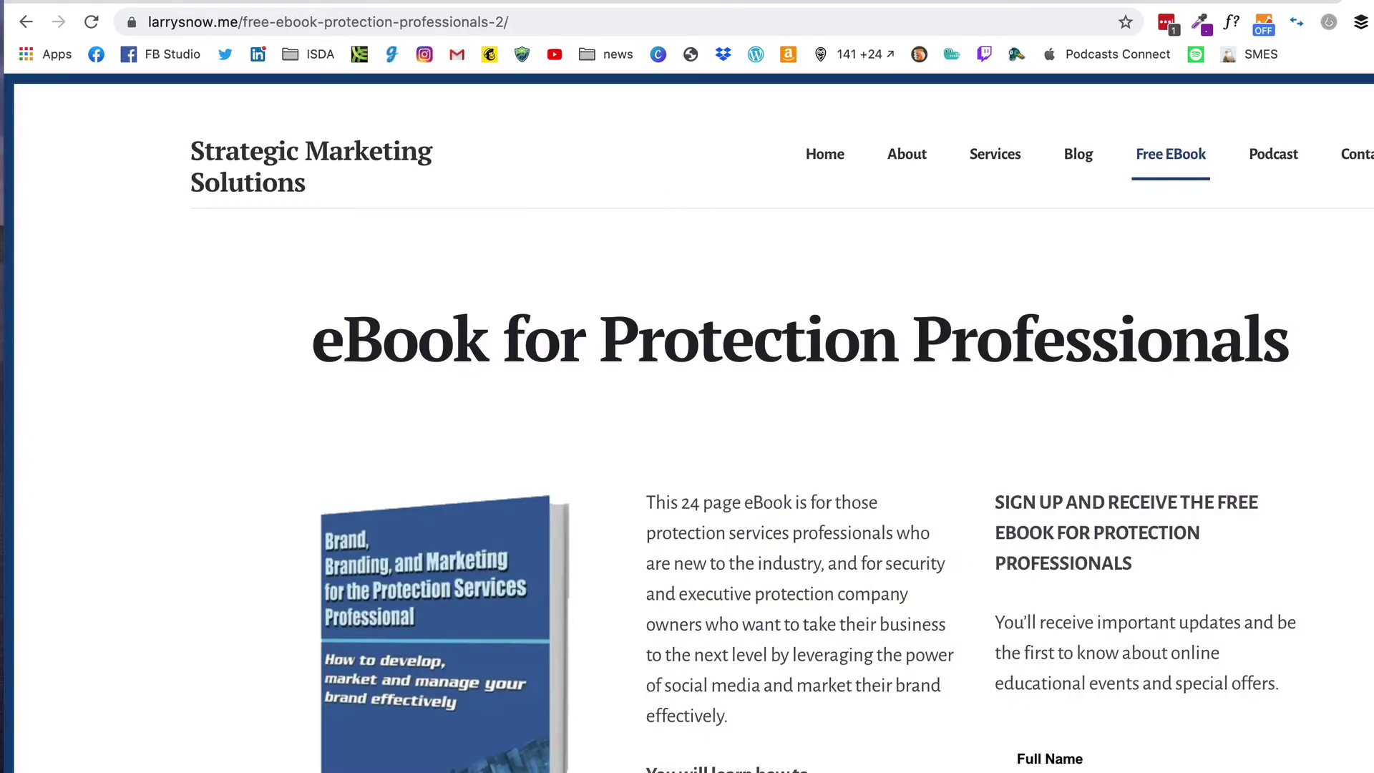
pyautogui.scroll(-1, 687, 430)
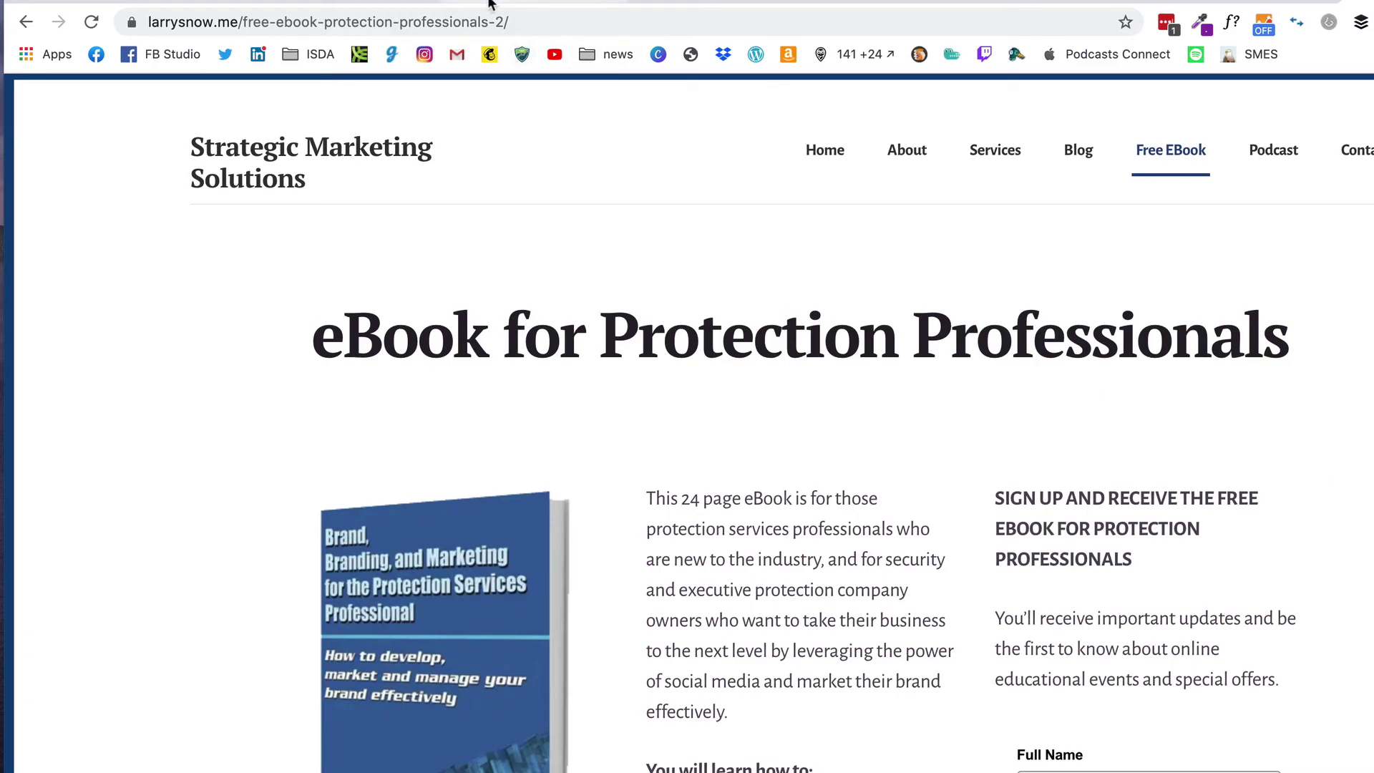
pyautogui.hotkey('ctrl', 'shift', 'Tab')
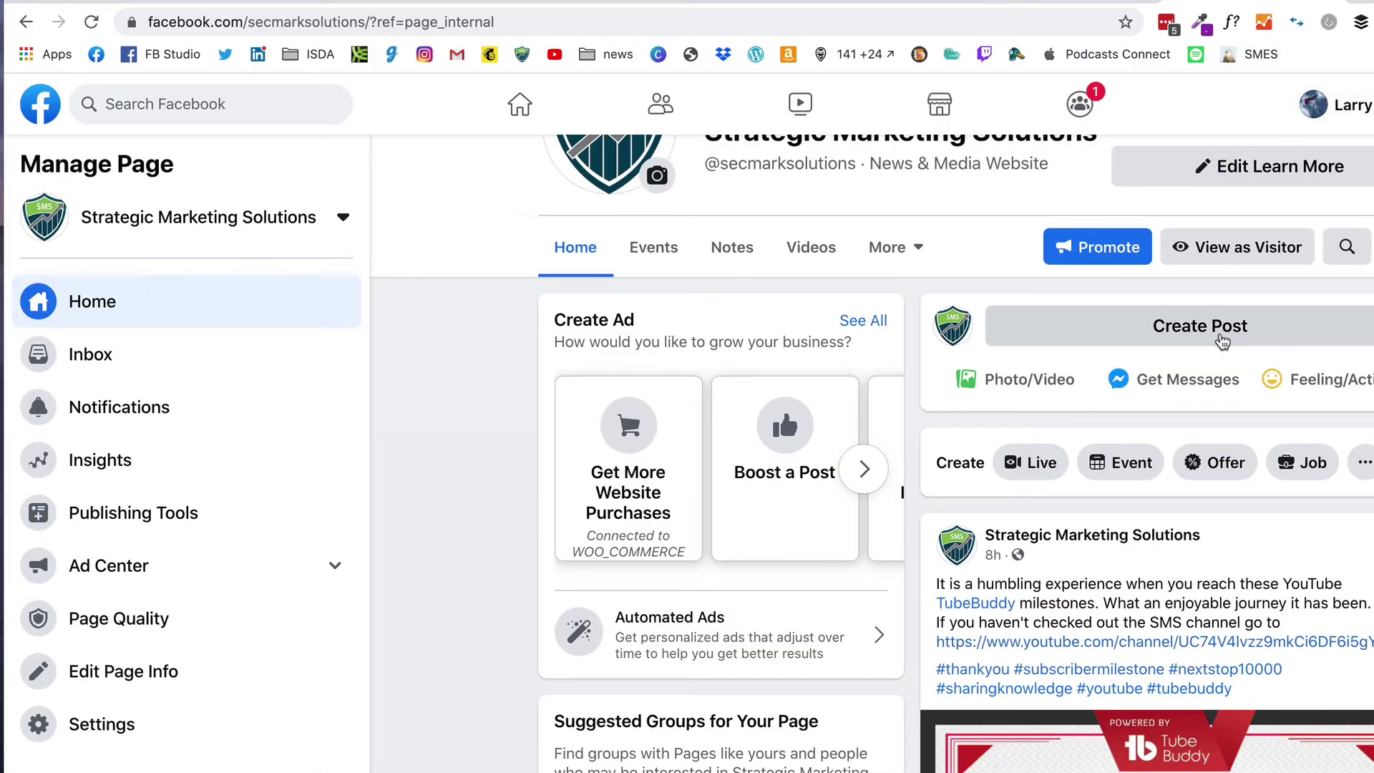
# - Scroll the Strategic Marketing Solutions Facebook page back up to the Create Post area
pyautogui.scroll(1, 1220, 337)
pyautogui.scroll(2, 872, 453)
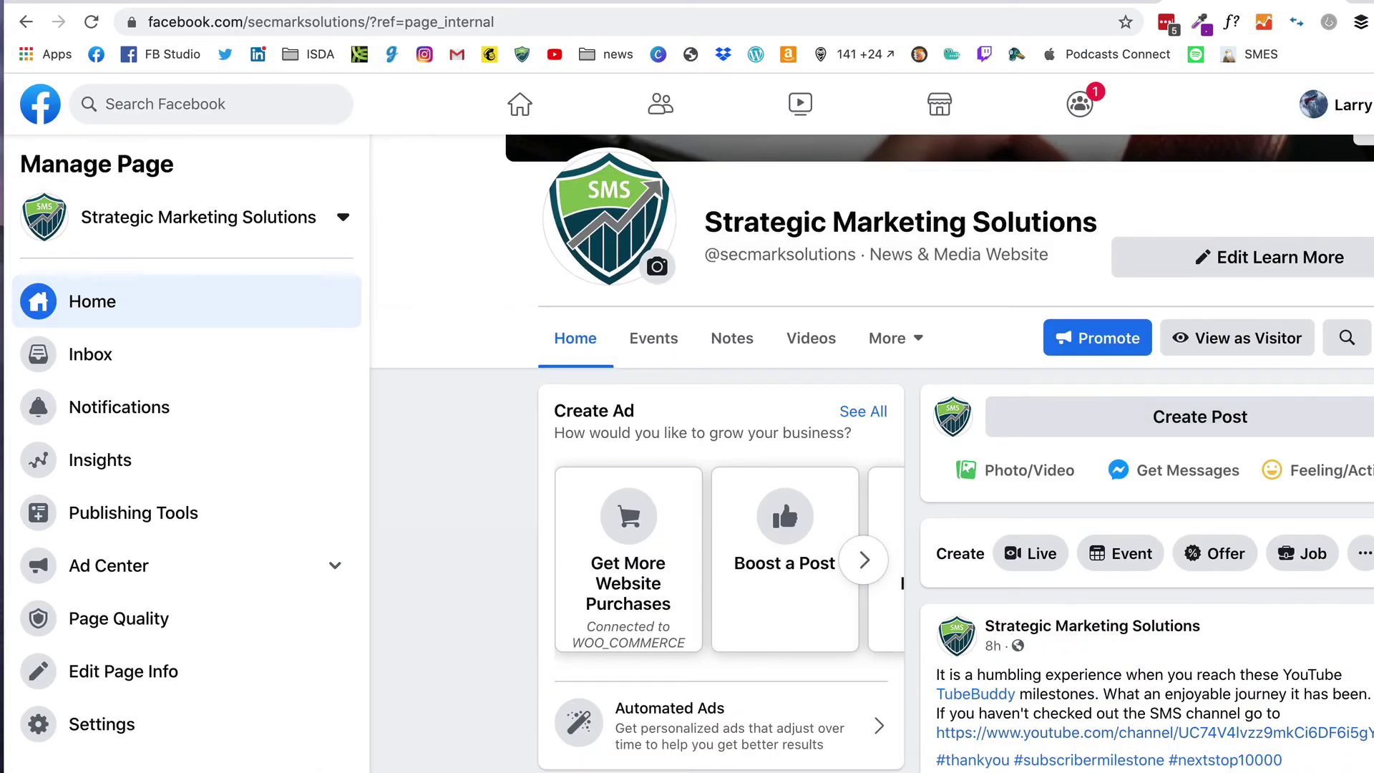